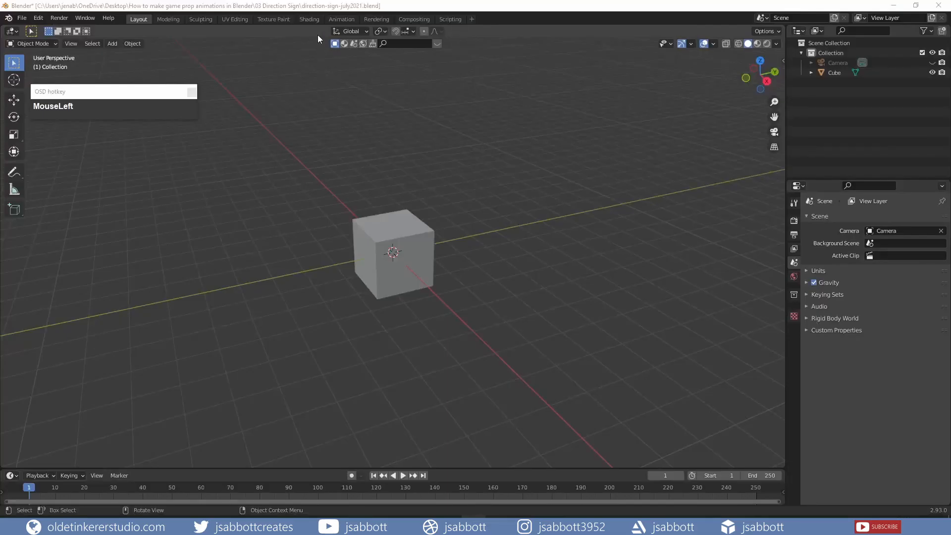
Step: Scale the cube down to about 0.223 on X and Y, leaving its Z scale out
left_click(370, 263)
key("KP_1")
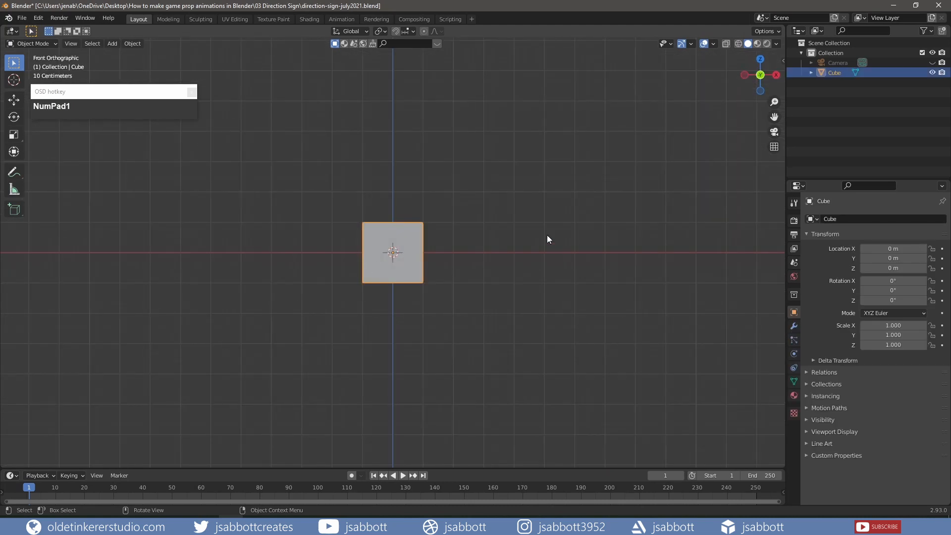
key("s")
key("shift+z")
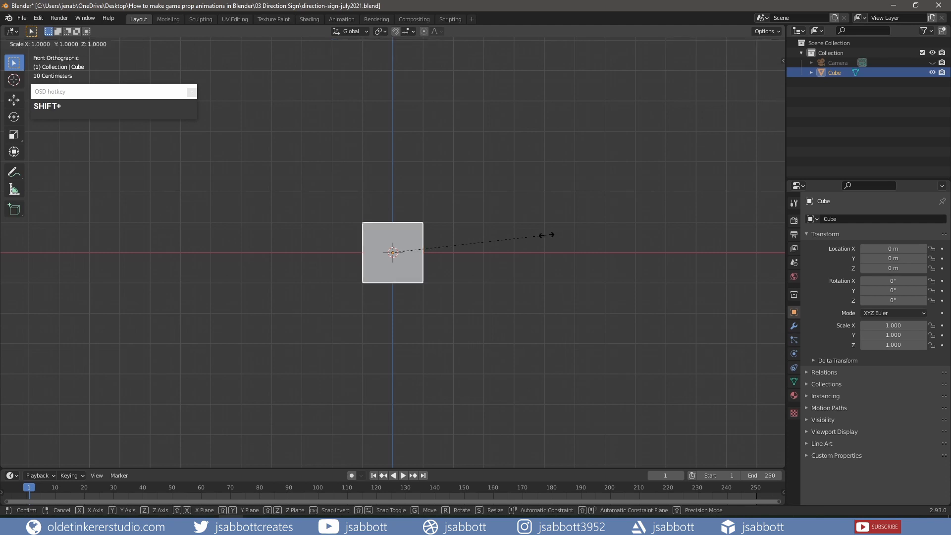
left_click(427, 246)
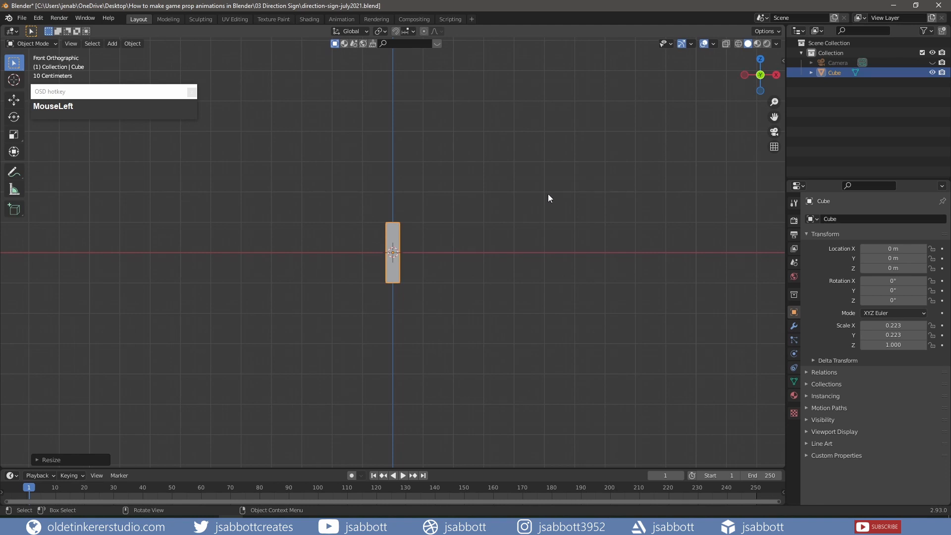
Step: Scale the cube by 2 along Z to form a tall post
key("s")
key("z")
key("KP_2")
key("Return")
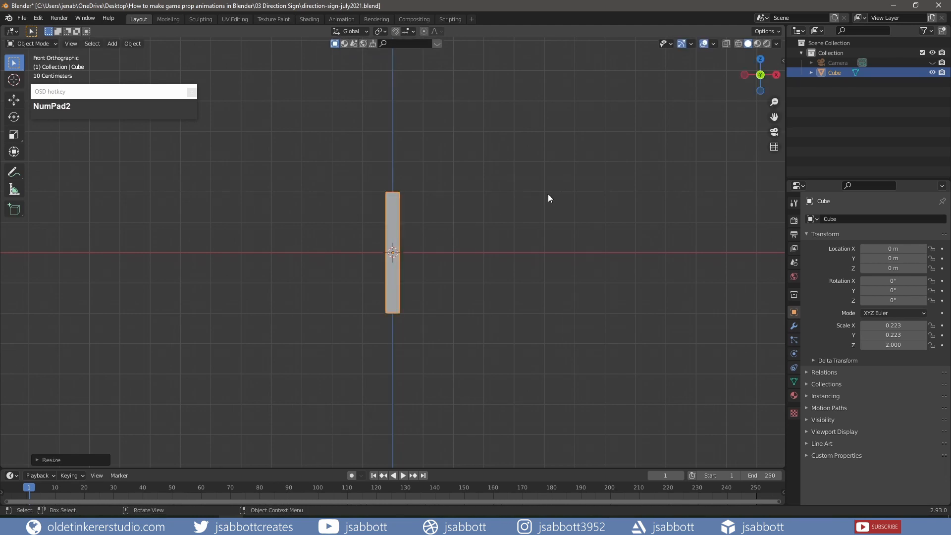
Step: Move the post up 2 m along Z
scroll(548, 198, "up", 3)
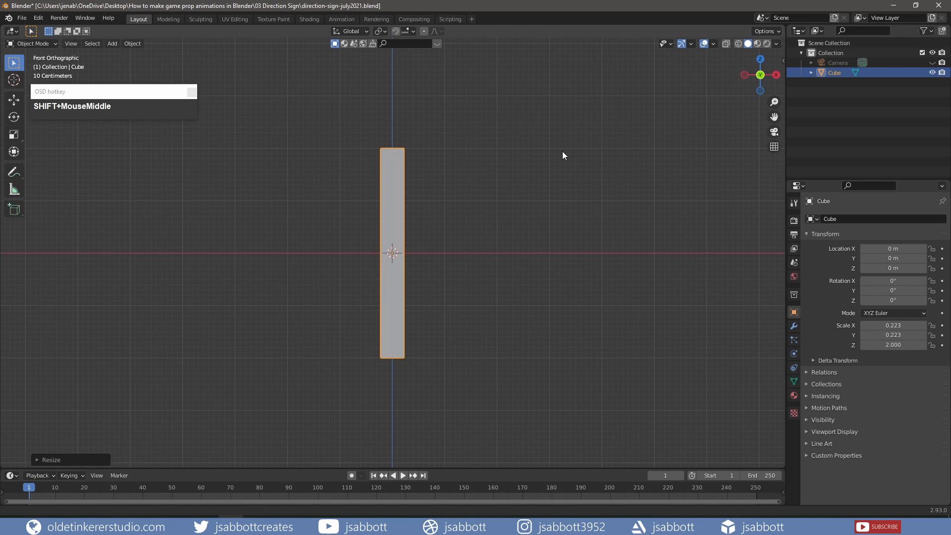
middle_click_drag(562, 152, 524, 172, "shift")
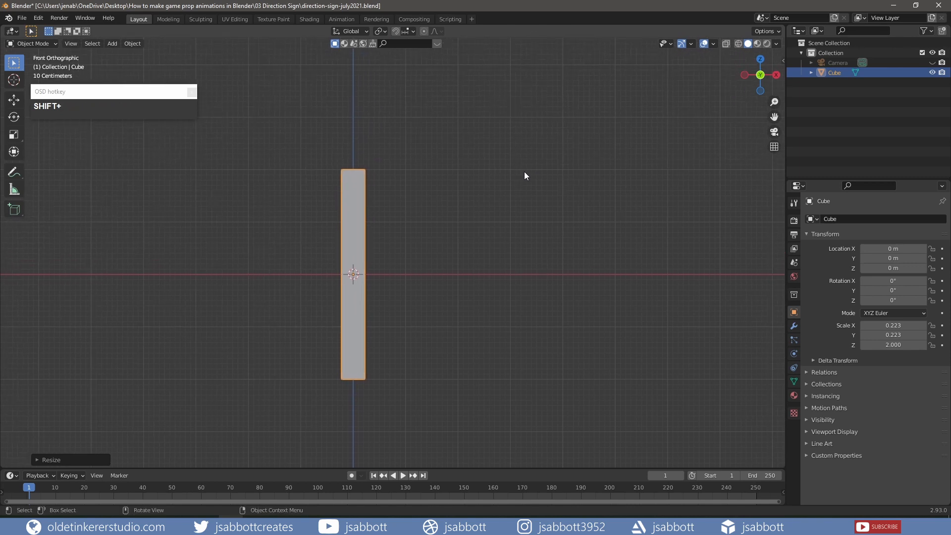
key("g")
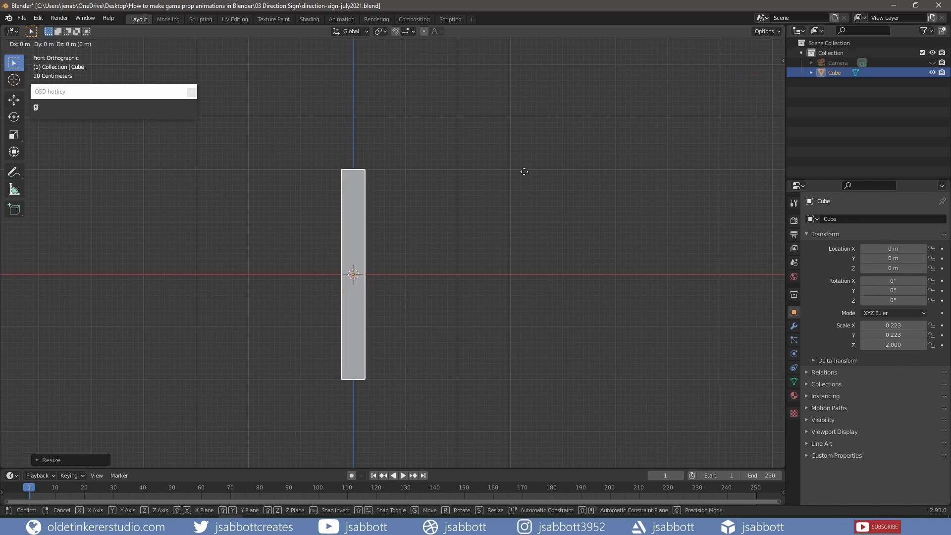
key("z")
key("KP_2")
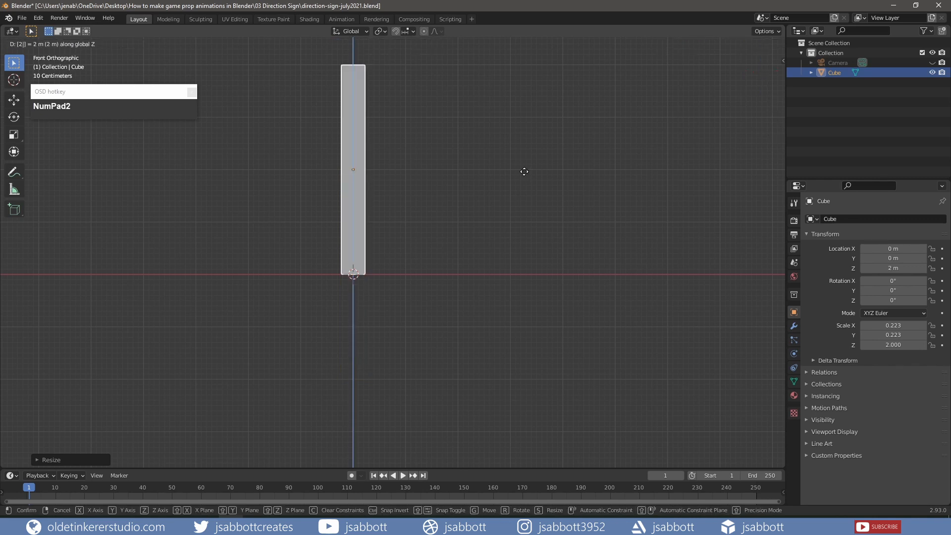
left_click(524, 171)
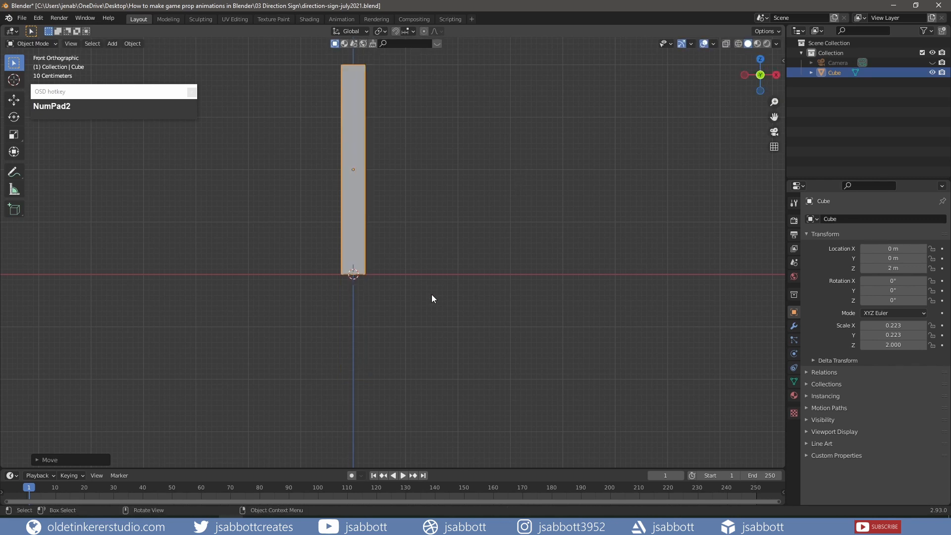
Step: Set the post's origin to the 3D cursor at its base
middle_click_drag(432, 294, 402, 246)
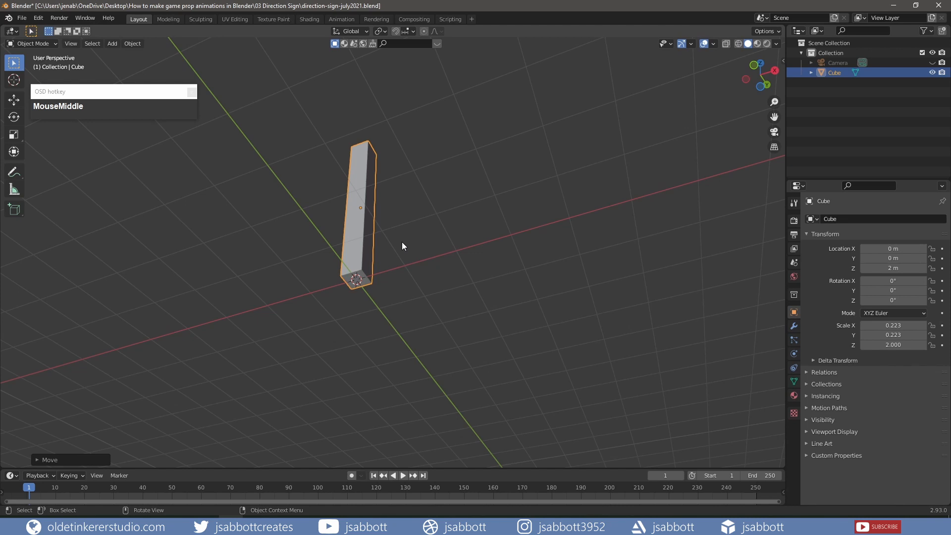
key("KP_1")
middle_click_drag(405, 163, 408, 267, "shift")
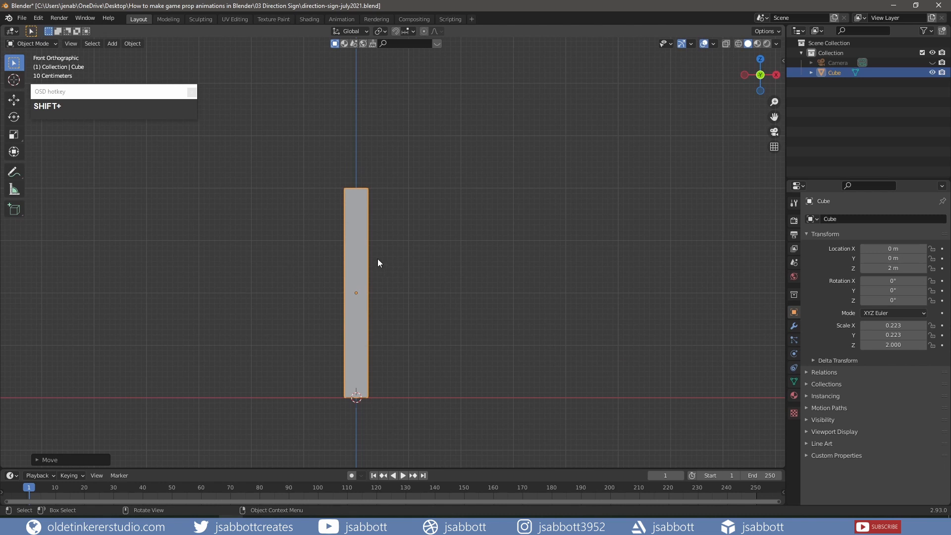
right_click(357, 251)
mouse_move(358, 251)
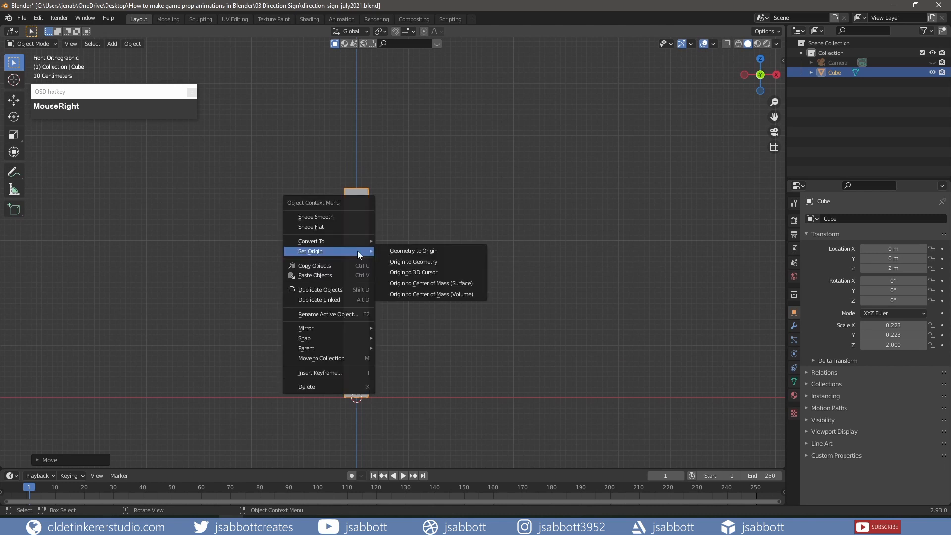
left_click(412, 274)
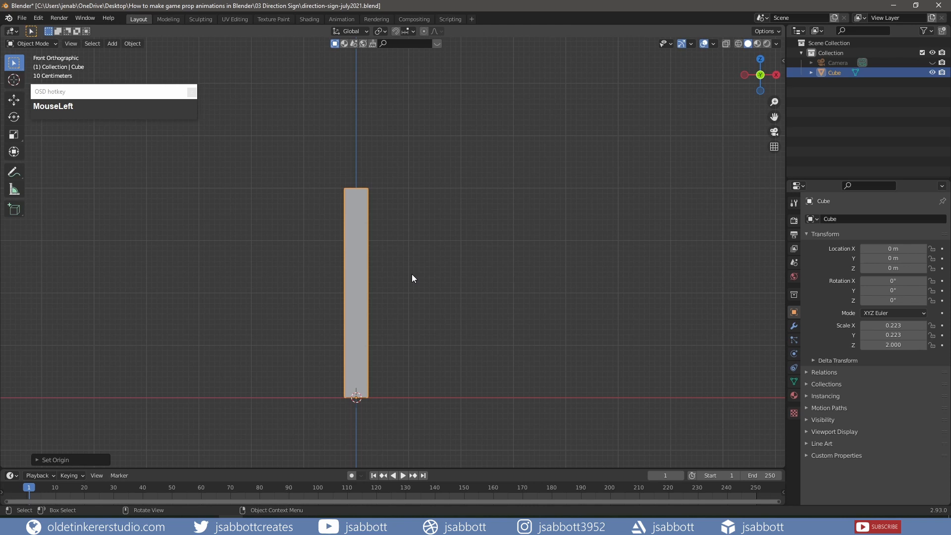
Step: Add five evenly spaced horizontal loop cuts along the post's height in Edit Mode
key("Tab")
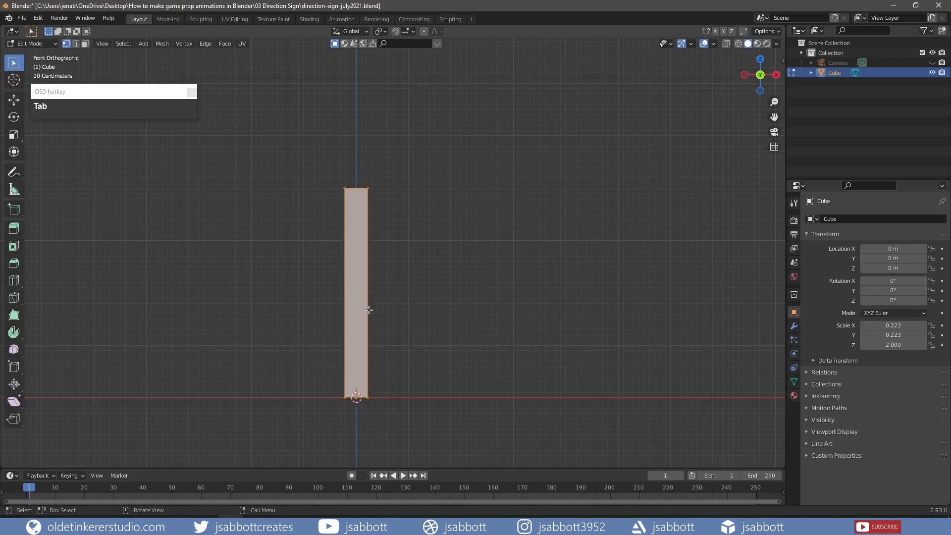
key("ctrl+r")
scroll(367, 310, "up", 4)
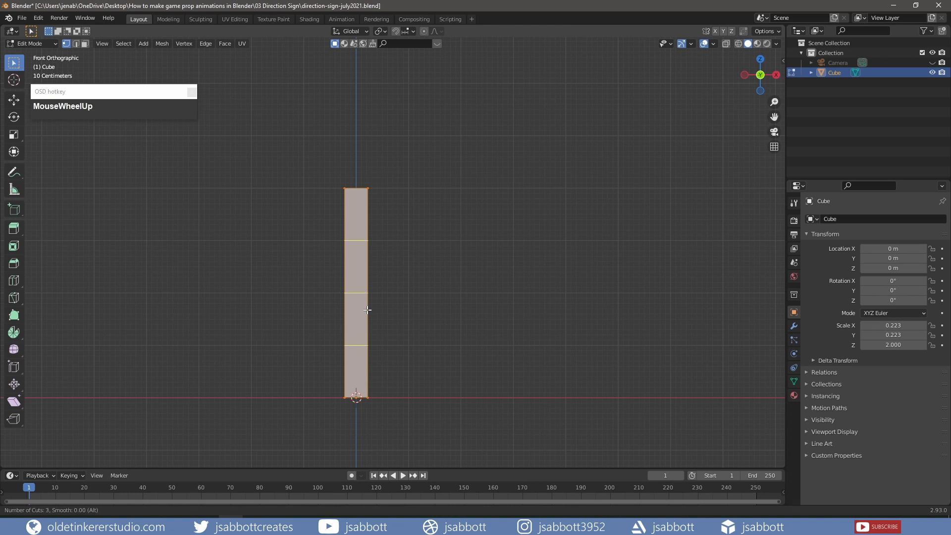
left_click(367, 311)
left_click(367, 310)
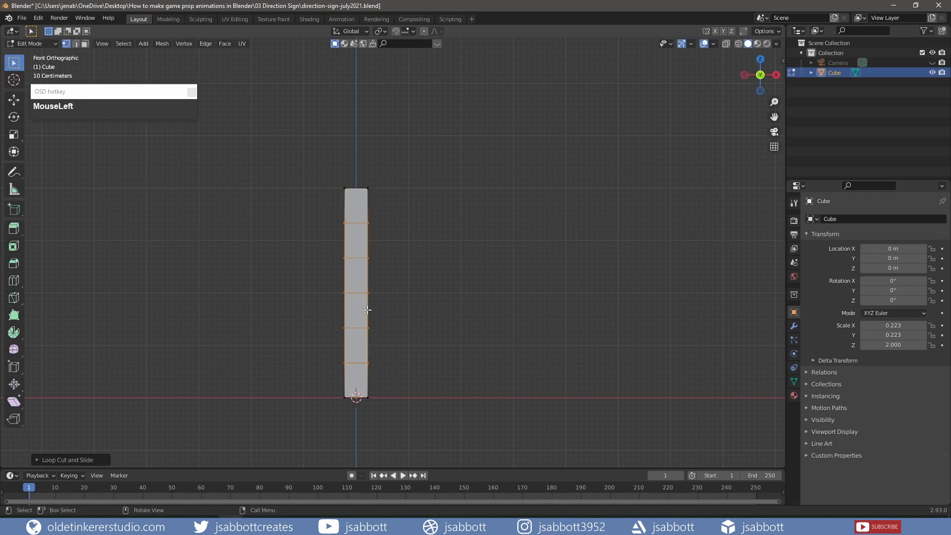
Step: Shift the top cut loop slightly toward negative X and tilt it, and tilt and shrink the second loop
key("2")
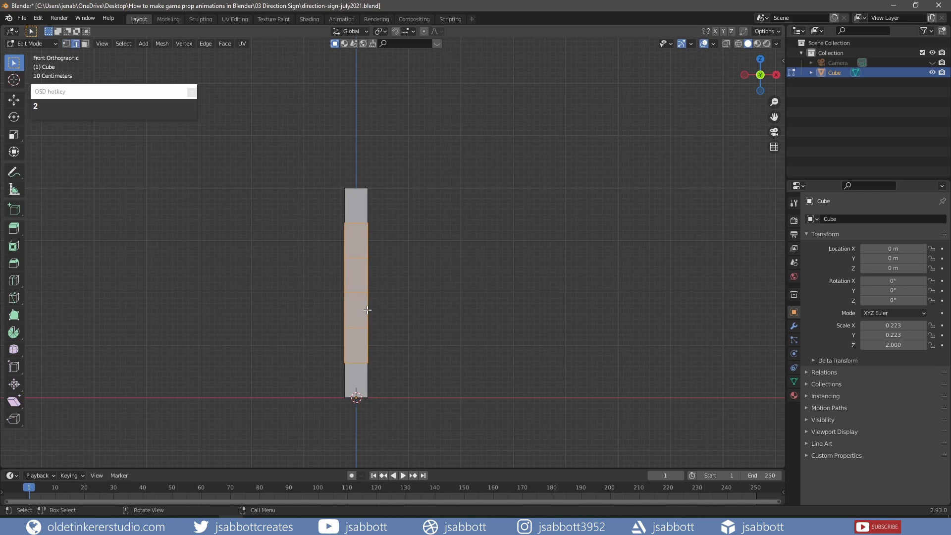
left_click(363, 224, "alt")
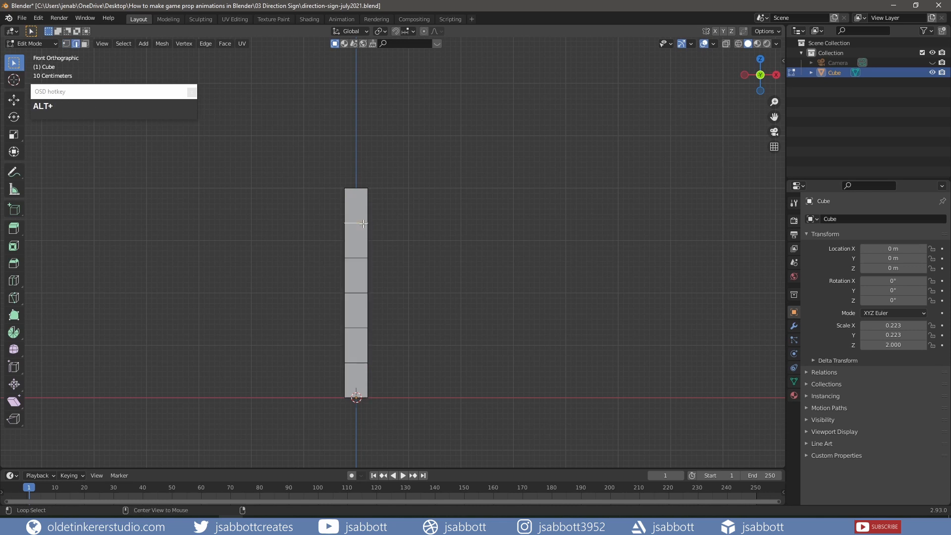
key("g")
key("x")
left_click(420, 267)
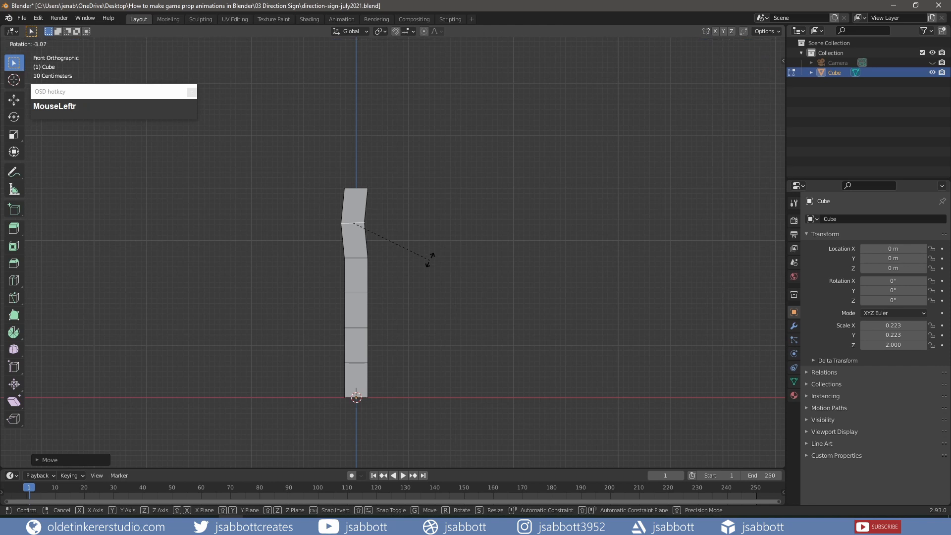
left_click(378, 259, "alt")
key("r")
left_click(453, 249)
key("s")
left_click(439, 252)
Step: Shift the middle loop slightly toward positive X and the fourth loop toward negative X, tilting both
left_click(370, 293, "alt")
key("g")
key("x")
left_click(450, 286)
key("r")
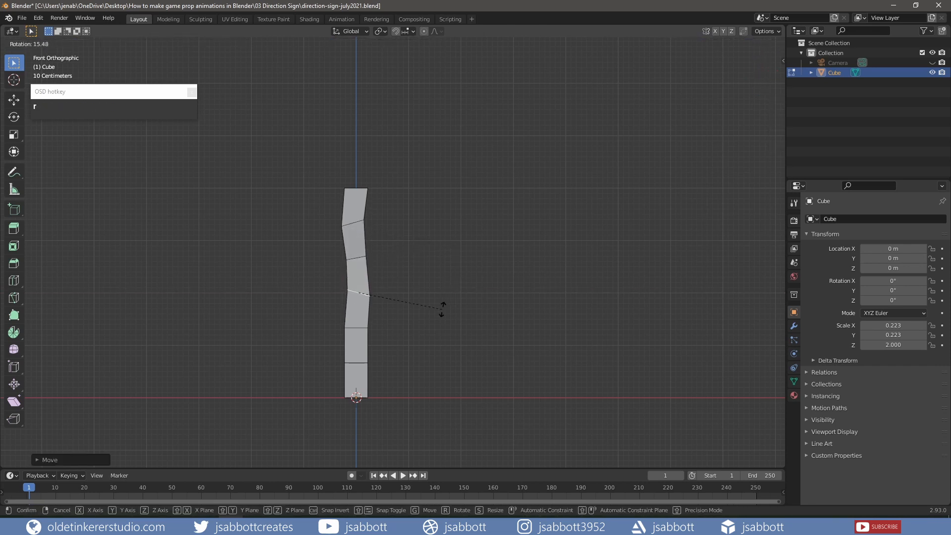
left_click(431, 310)
left_click(372, 327, "alt")
key("r")
left_click(426, 318)
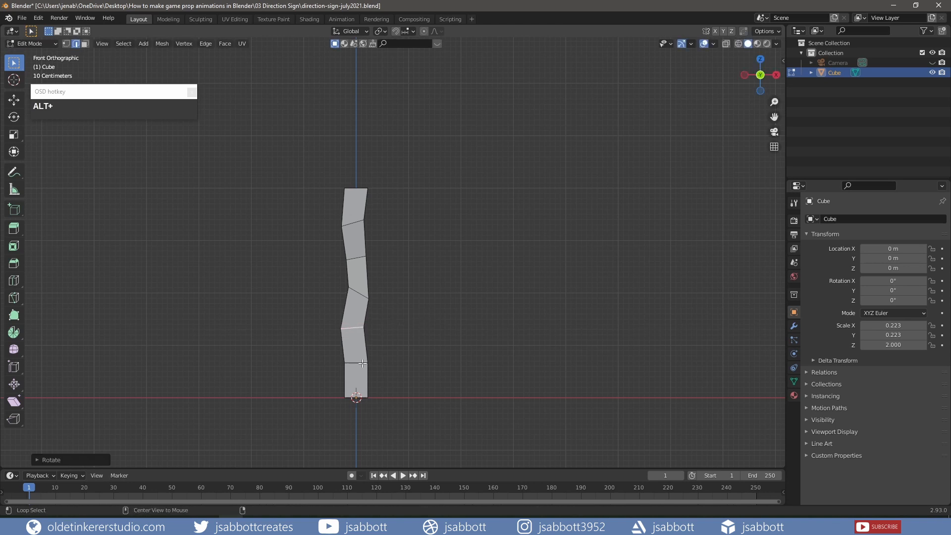
Step: Shift the lowest cut loop slightly toward positive X, tilt and resize it, and clear the selection
left_click(375, 362, "alt")
key("g")
key("x")
key("r")
left_click(425, 347)
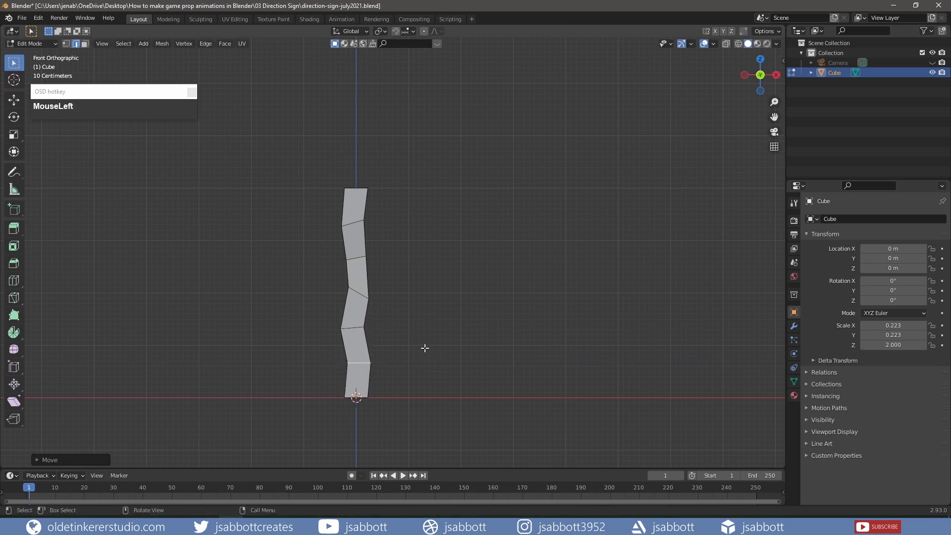
key("s")
left_click(420, 342)
key("alt+a")
key("k")
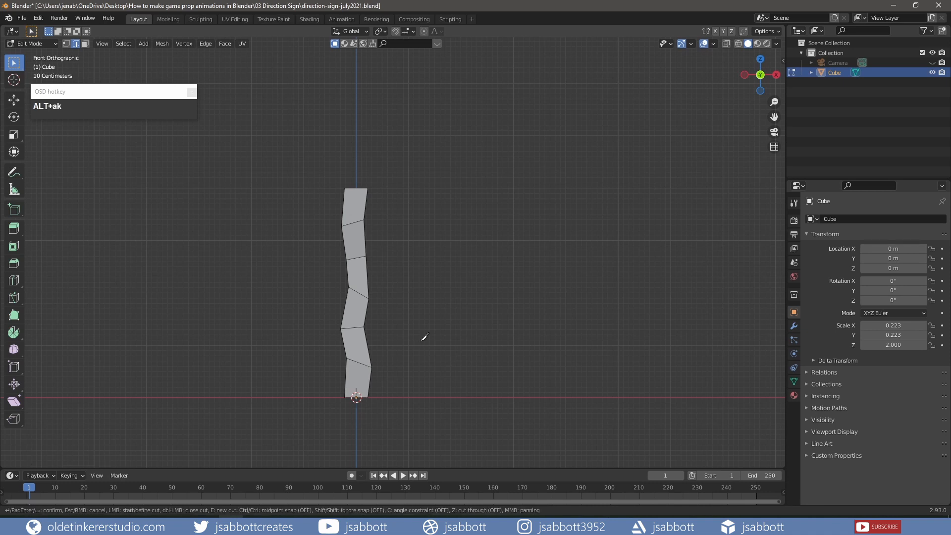
right_click(421, 340)
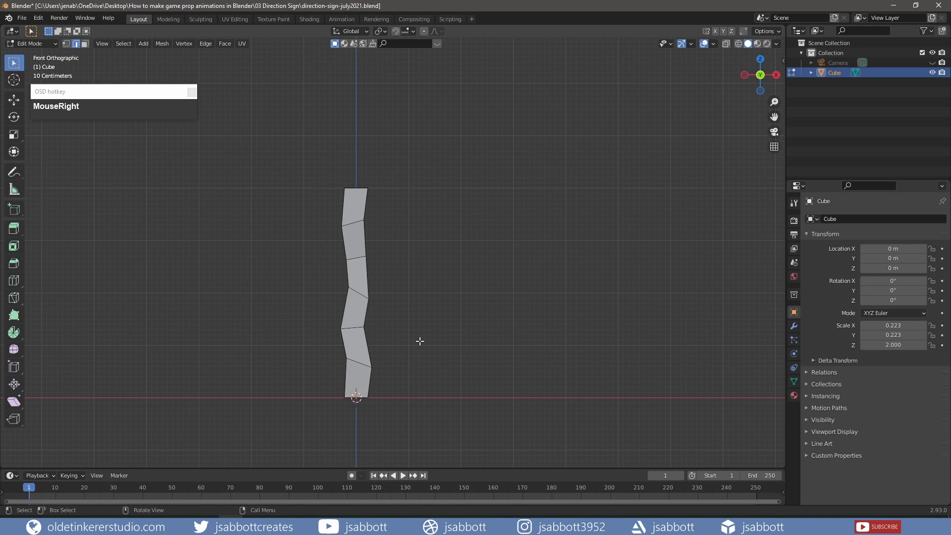
middle_click_drag(420, 341, 384, 247)
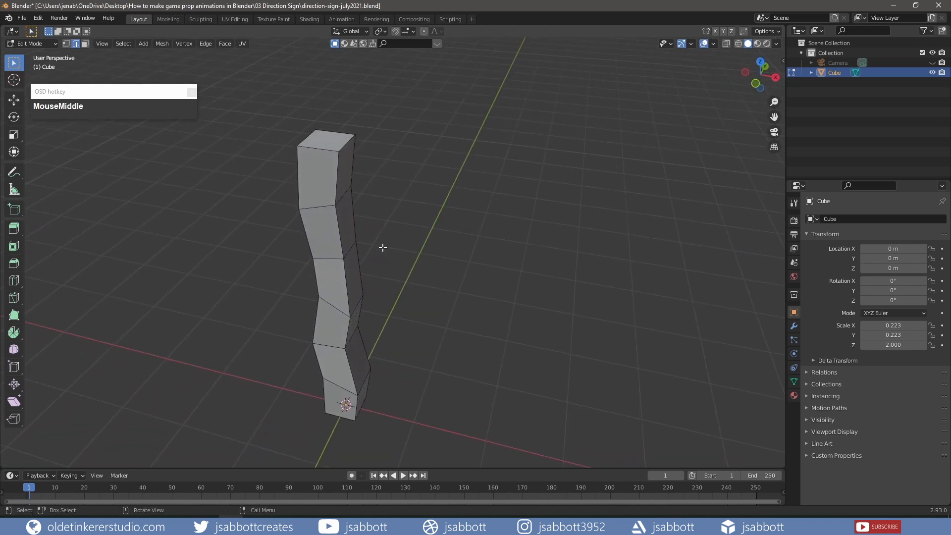
left_click(376, 193)
key("k")
left_click(339, 199)
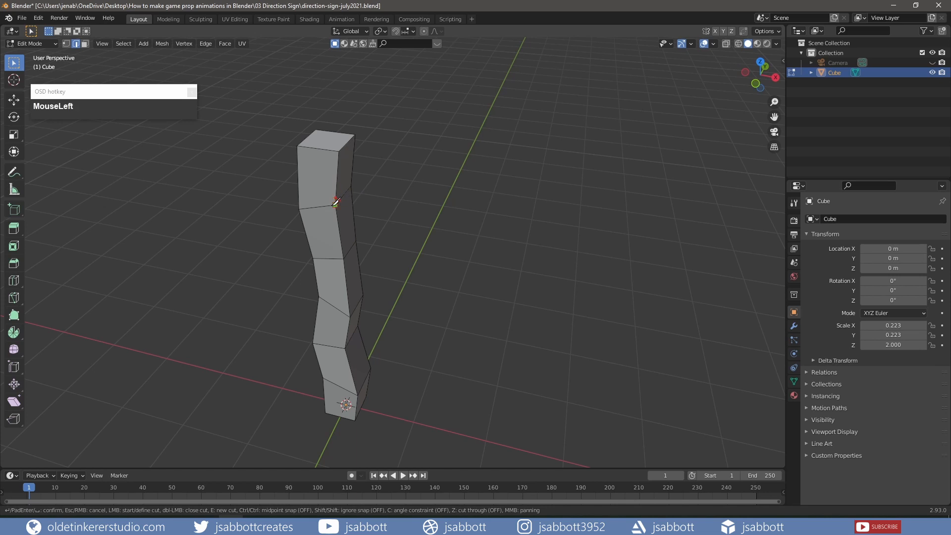
key("Escape")
middle_click_drag(384, 218, 337, 213)
scroll(342, 198, "up", 3)
middle_click_drag(348, 168, 389, 184, "shift")
key("ctrl+z")
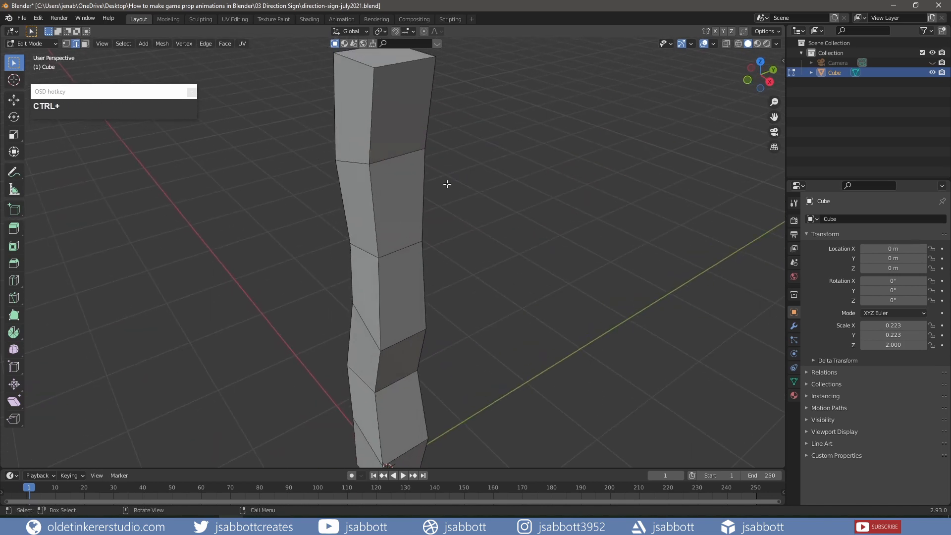
Step: Knife-cut a small diamond around the post's corner vertex on the uppermost cut loop
key("k")
left_click(384, 160)
left_click(372, 182)
left_click(361, 163)
left_click(371, 149)
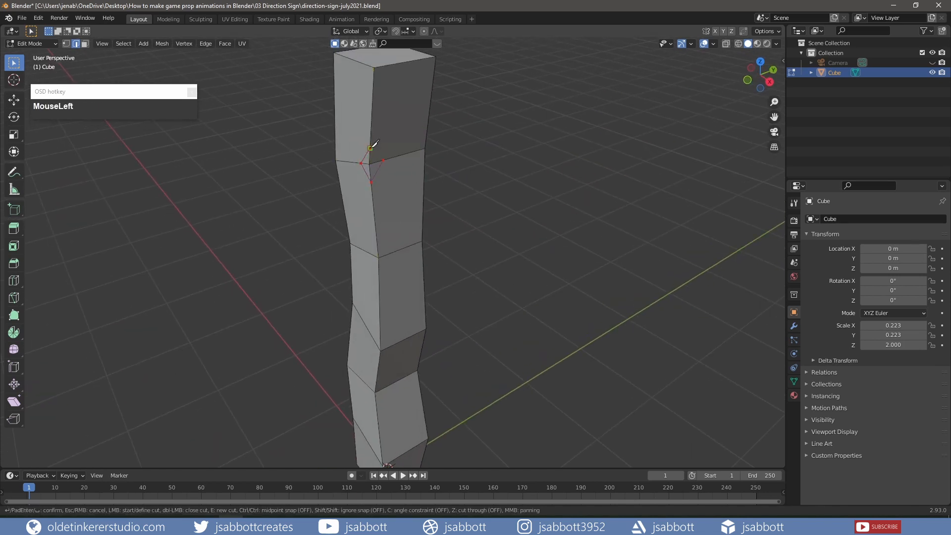
left_click(383, 160)
key("Return")
Step: Move the vertex at the centre of the upper diamond cut inward to form a notch in the corner
key("1")
left_click(371, 164)
middle_click_drag(400, 164, 393, 183)
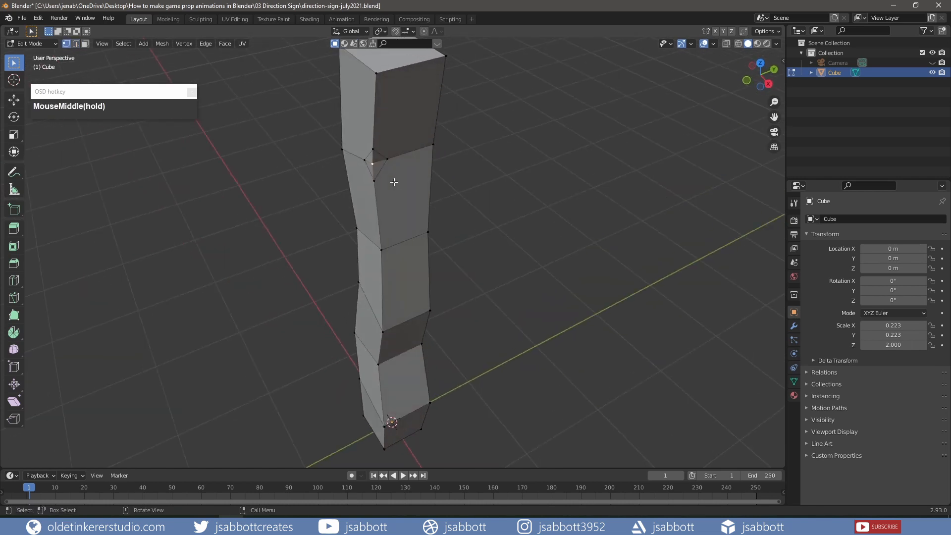
key("g")
left_click(391, 106)
Step: Bevel the post's top corner vertex above the notch and move two of the resulting vertices to chip the corner
middle_click_drag(391, 106, 450, 121)
key("ctrl+shift+b")
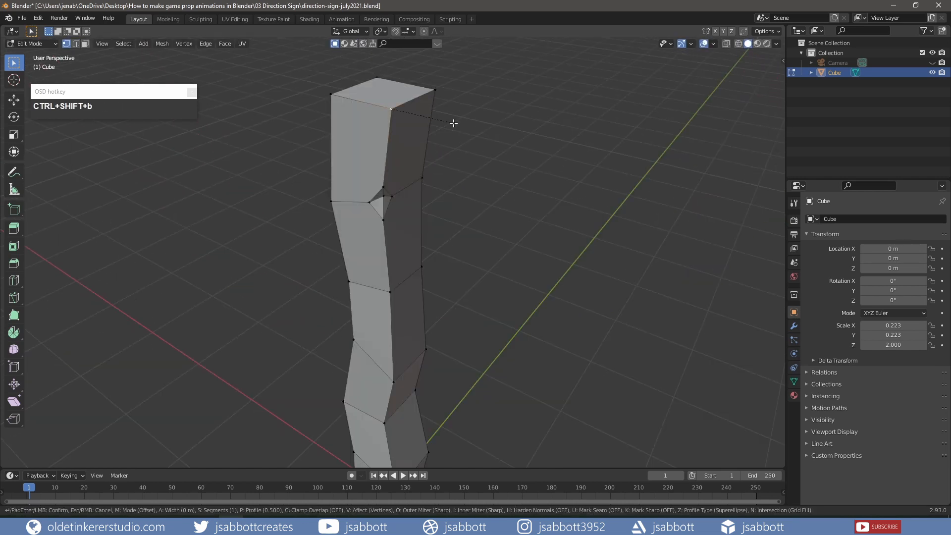
left_click(480, 125)
left_click(388, 108)
left_click(395, 108, "shift")
key("g")
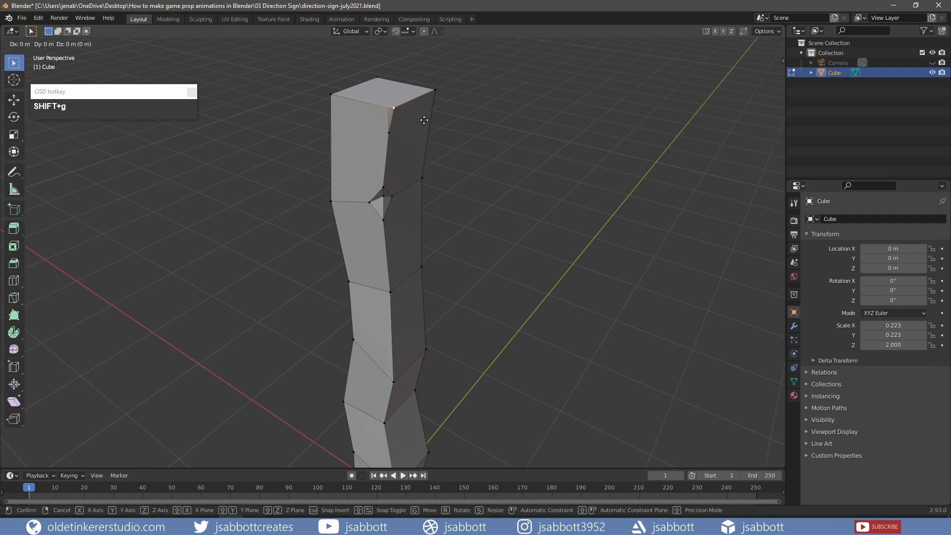
left_click(422, 116)
Step: Move the geometry at another top corner of the post along X to shape its chipped edge
middle_click_drag(422, 116, 327, 117)
left_click(327, 118)
key("g")
key("x")
left_click(339, 103)
Step: Knife-cut a small diamond around a corner vertex on the middle loop, on a different side of the post
scroll(347, 114, "down", 2)
middle_click_drag(389, 180, 374, 171)
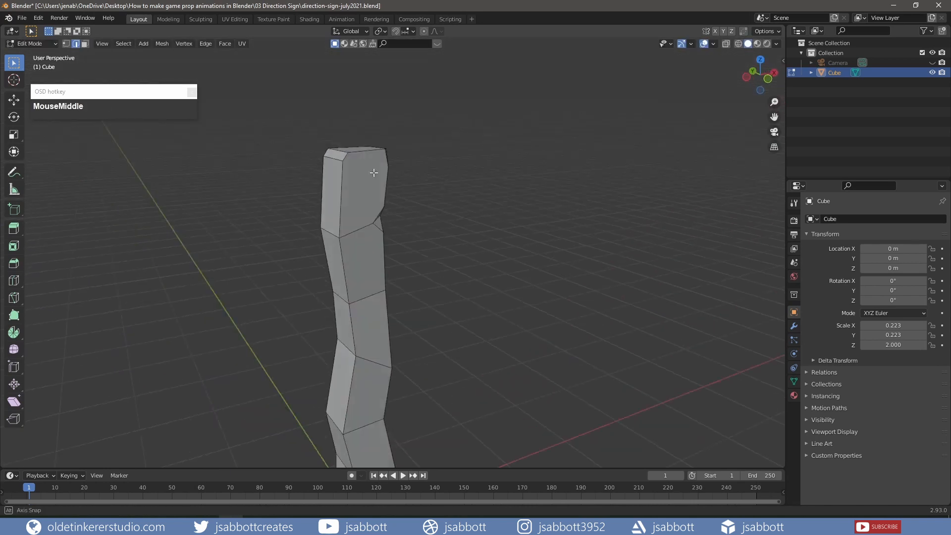
middle_click_drag(387, 287, 374, 265, "shift")
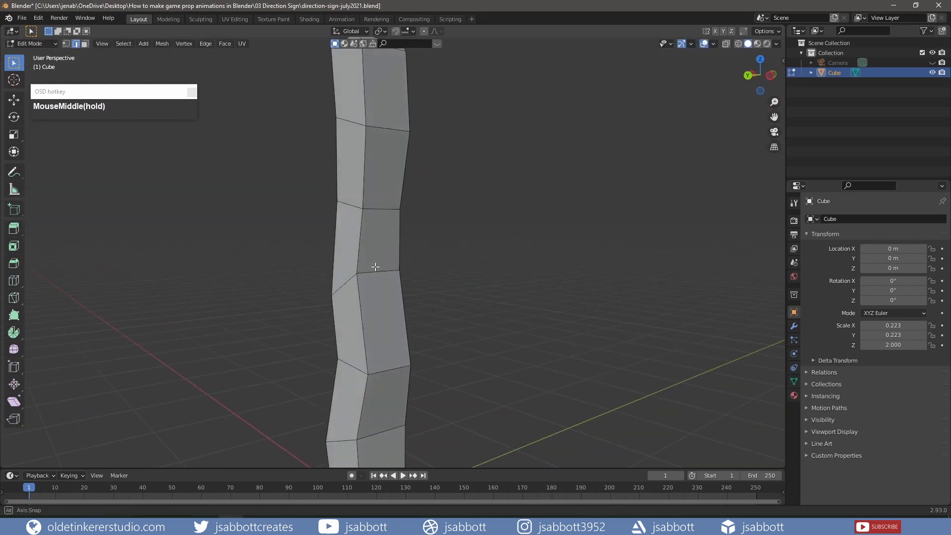
scroll(373, 266, "up", 2)
key("k")
left_click(364, 275)
left_click(354, 263)
left_click(346, 283)
left_click(355, 298)
left_click(364, 276)
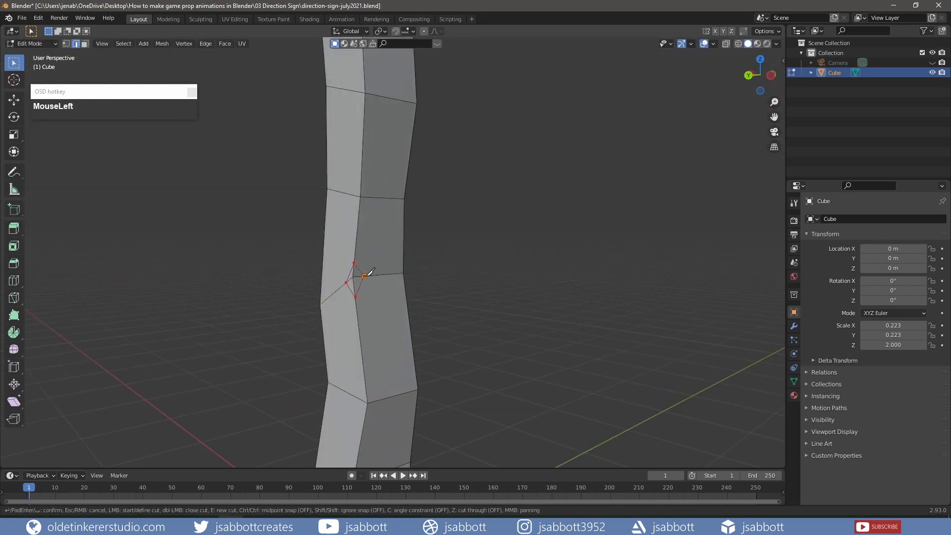
key("Return")
Step: Move the vertex at the centre of the middle diamond cut inward as a second notch, and return to front view
key("1")
left_click(354, 277)
middle_click_drag(374, 286, 523, 302)
key("g")
left_click(545, 293)
key("KP_1")
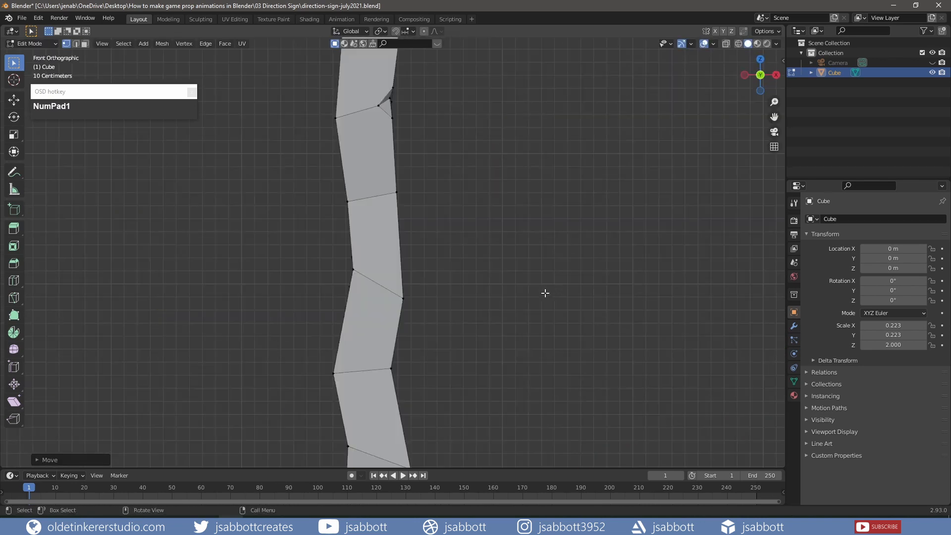
Step: Vertex-bevel the front corner vertex on the post's lowest loop and move one resulting vertex across the front face to chip the corner
middle_click_drag(343, 287, 421, 317)
scroll(397, 290, "down", 2)
key("ctrl+shift+b")
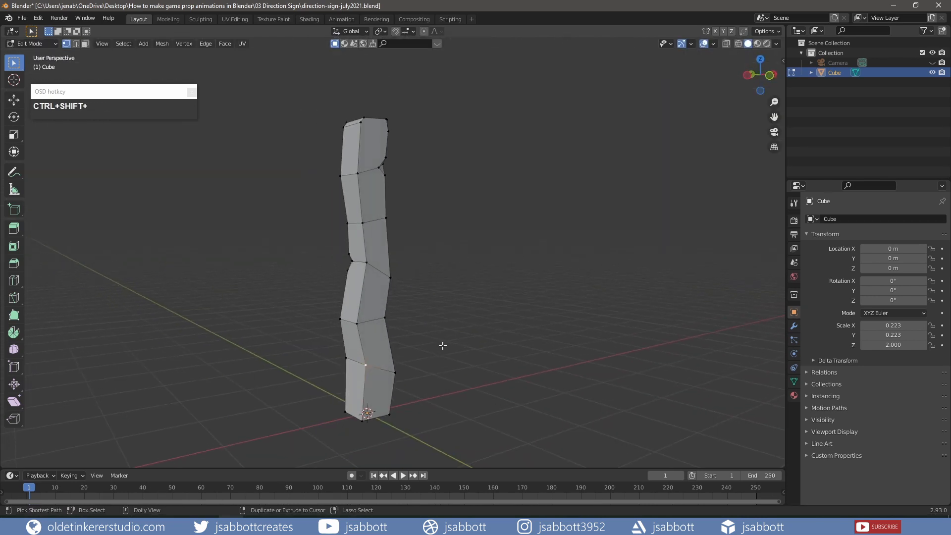
left_click(470, 343)
key("alt+a")
left_click(369, 366)
key("g")
left_click(373, 368)
key("alt+a")
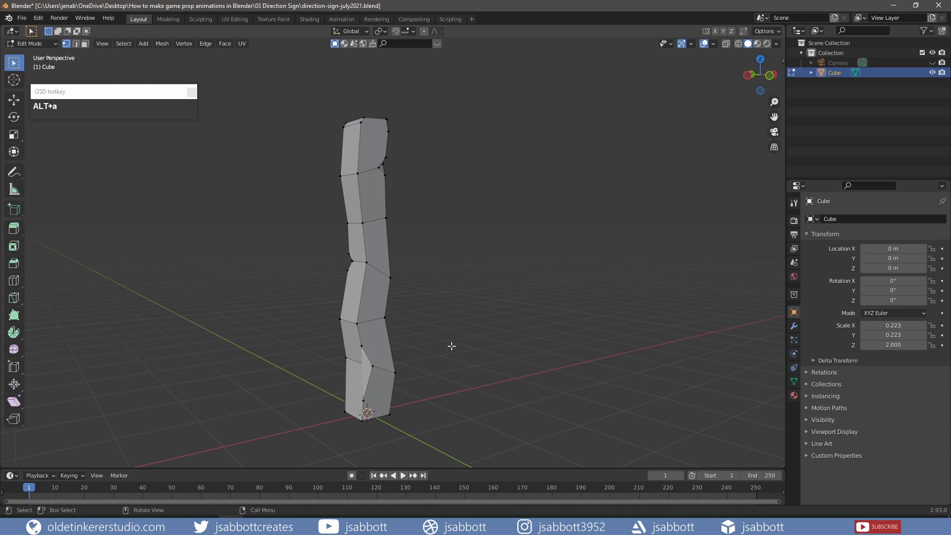
Step: Move the opposite vertex of that lower corner chip on the adjoining side face
middle_click_drag(450, 346, 493, 334)
left_click(370, 368)
key("g")
left_click(364, 368)
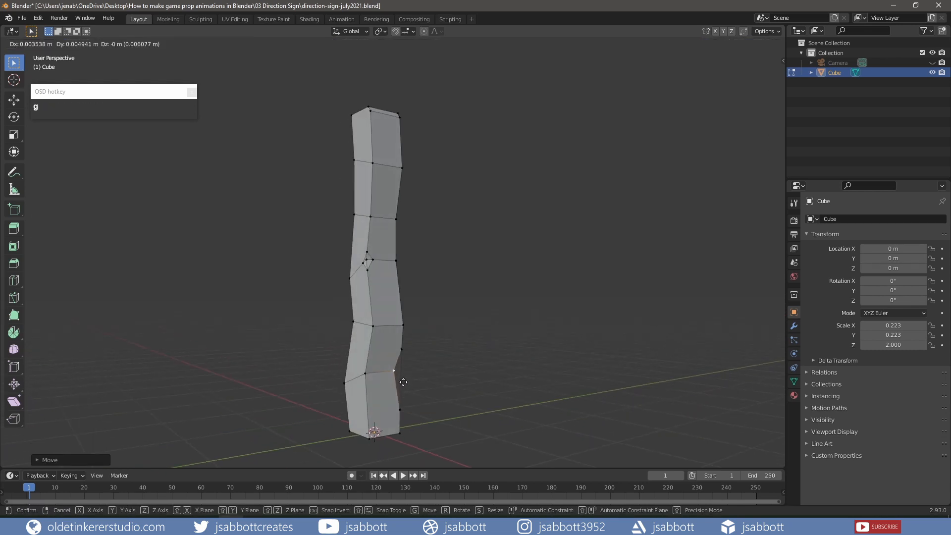
Step: Bevel the short horizontal edge of the lowest loop on the post's narrow side face
middle_click_drag(375, 360, 337, 351)
key("2")
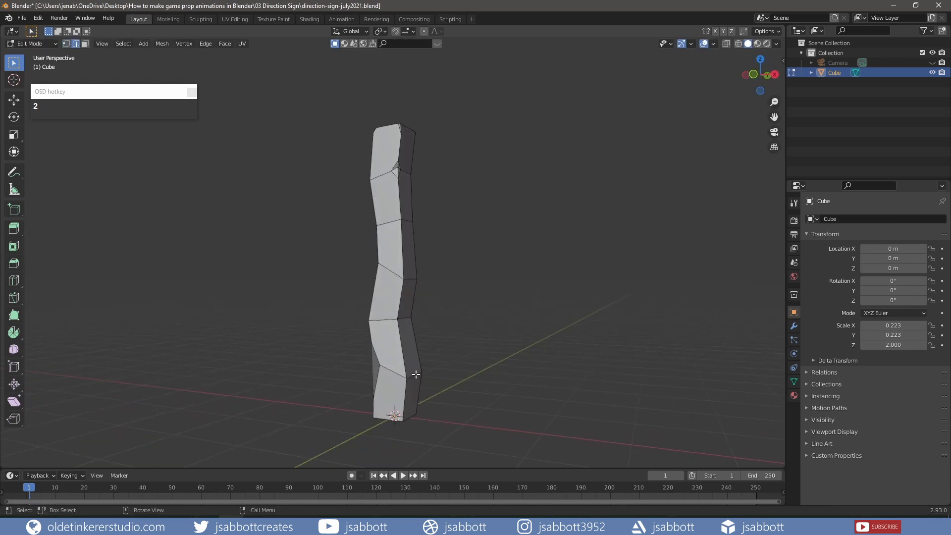
left_click(414, 375)
key("ctrl+b")
left_click(485, 369)
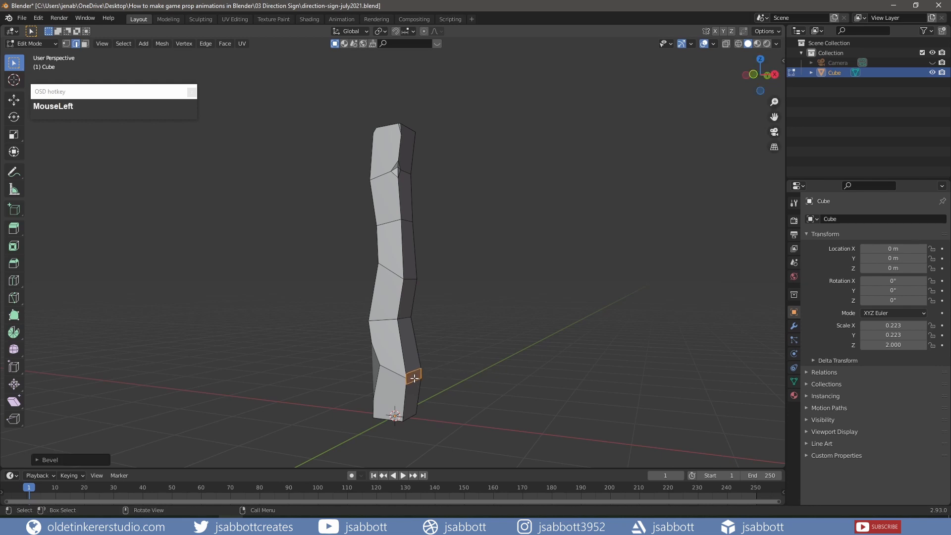
left_click(414, 372)
key("g")
key("Escape")
Step: Vertex-bevel the post's bottom corner vertex below the beveled edge, then clear the selection
key("1")
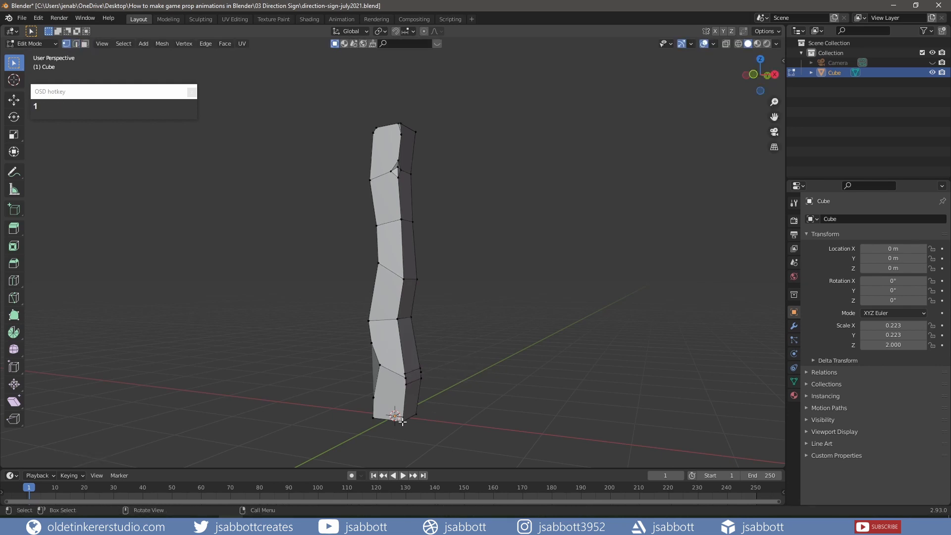
key("ctrl+shift+b")
left_click(403, 422)
key("ctrl+shift+b")
left_click(427, 412)
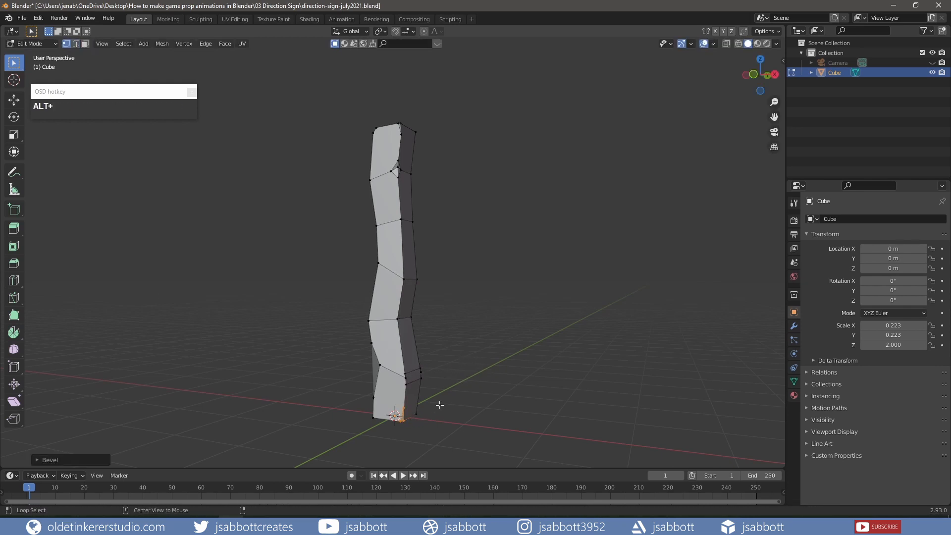
key("alt+a")
Step: In front view, knife-cut the front face diagonally from the middle loop edge down to the adjacent corner edge
key("KP_1")
key("k")
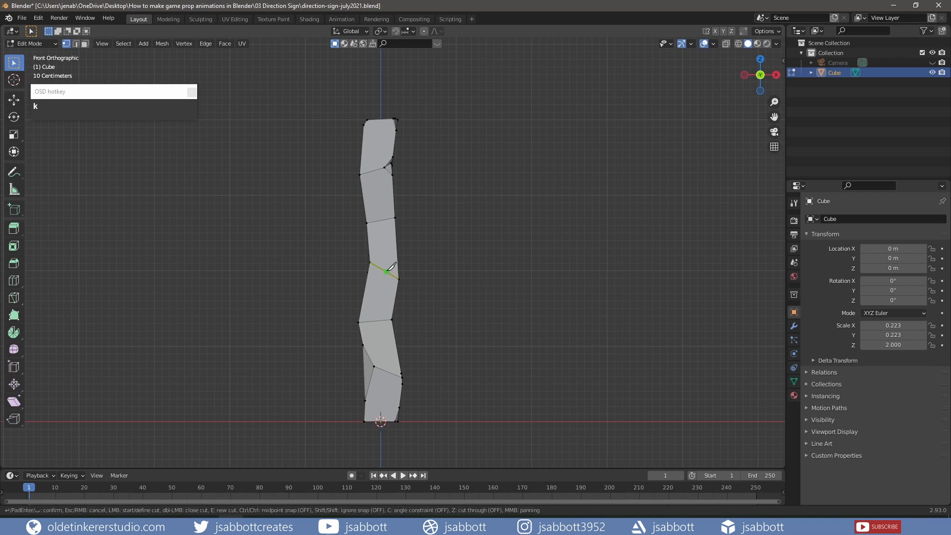
left_click(386, 272)
left_click(395, 302)
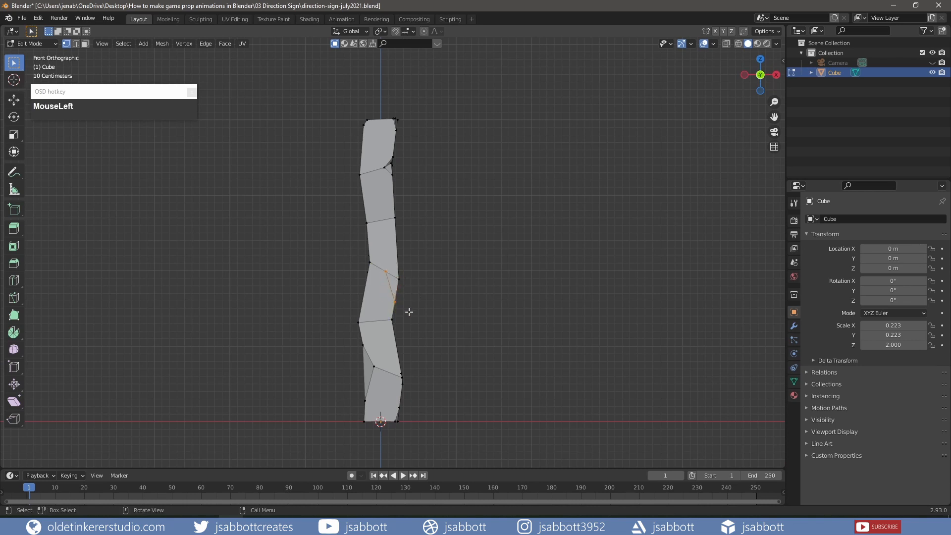
key("Return")
key("alt+a")
Step: Move the lowest vertex of the chip near the post's base upward to shorten the chip
middle_click_drag(453, 293, 395, 376)
left_click(395, 376)
key("g")
left_click(439, 356)
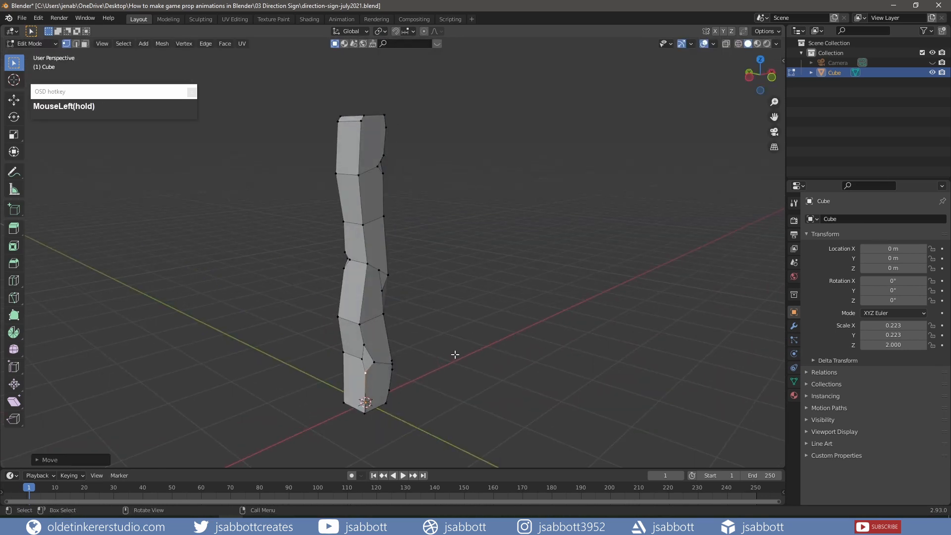
Step: In front view, move the lower end vertex of the diagonal knife cut inward to dent the post's edge
key("KP_1")
key("g")
left_click(444, 304)
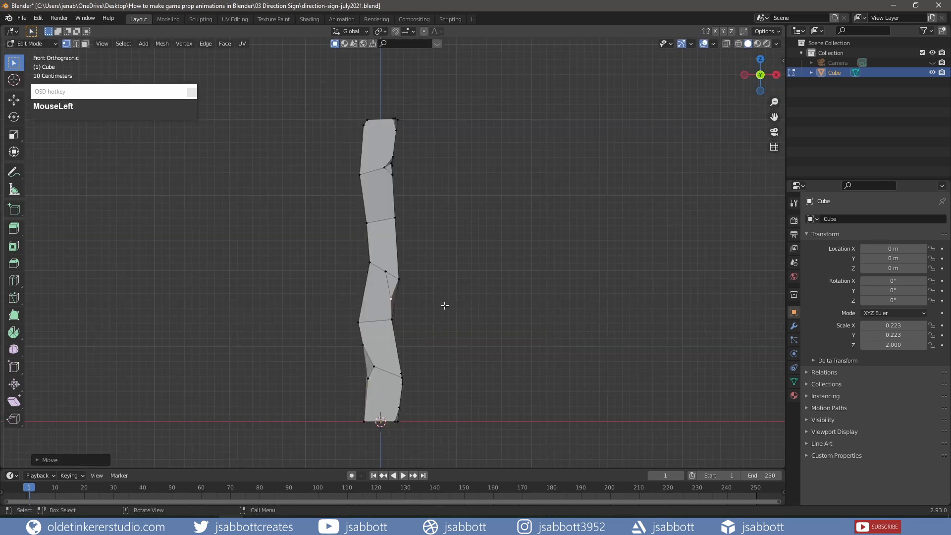
key("alt+a")
Step: Leave Edit Mode, place the 3D cursor on the upper part of the post, and add a cube there
scroll(459, 296, "down", 2)
middle_click_drag(456, 274, 430, 296, "shift")
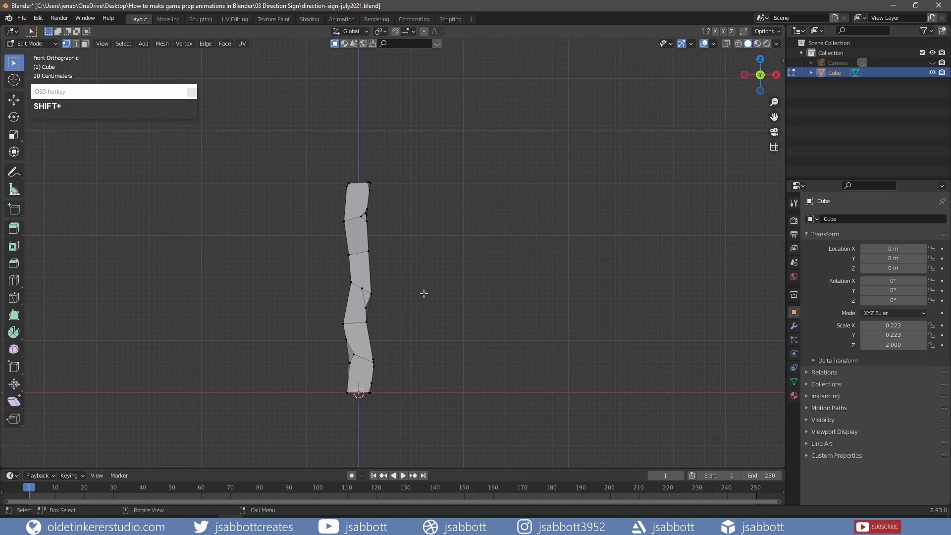
key("Tab")
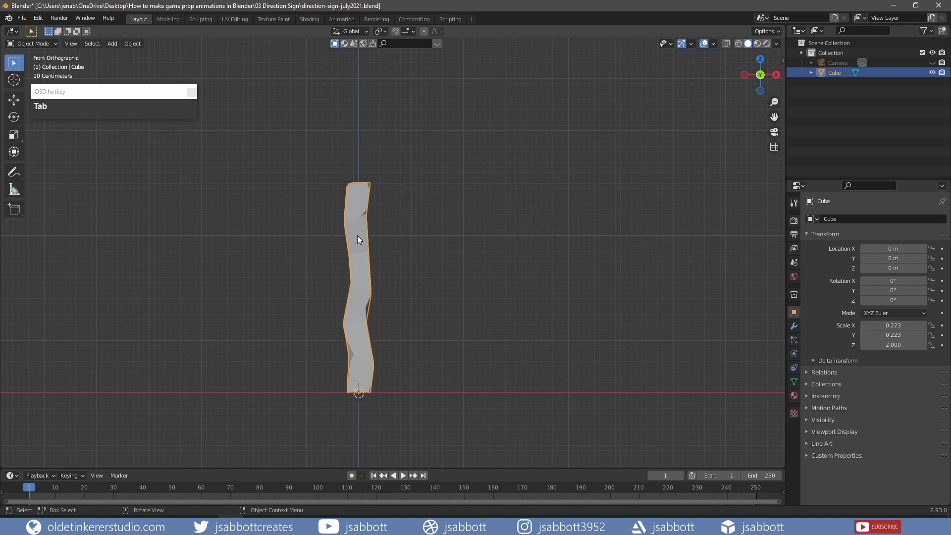
key("shift")
right_click(358, 236, "shift")
key("shift+a")
mouse_move(495, 129)
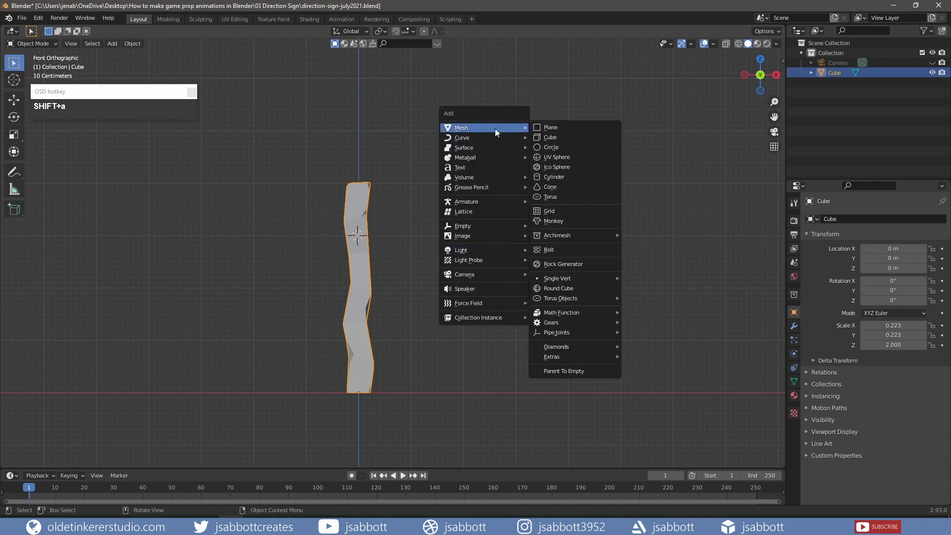
left_click(561, 137)
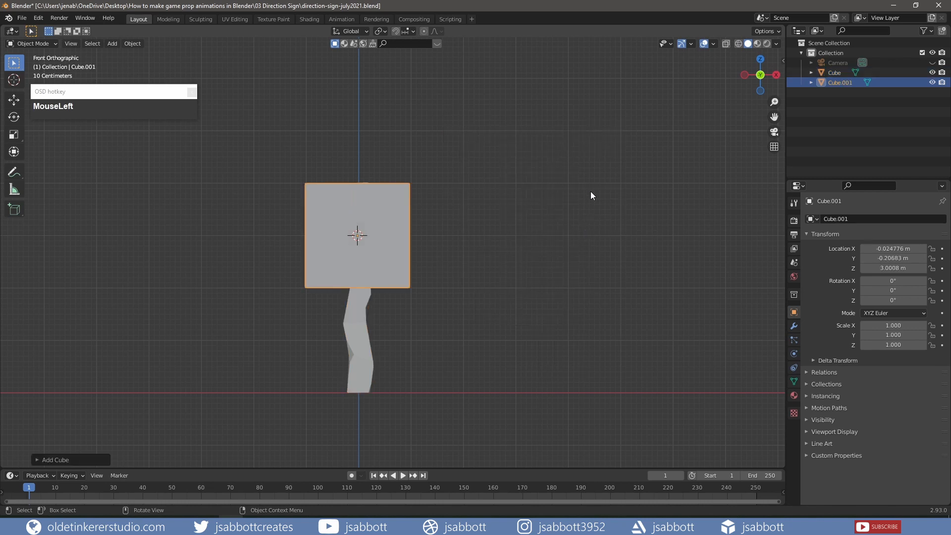
Step: Flatten the new cube into a board by scaling it to about 0.336 along Z and 0.113 along Y
key("s")
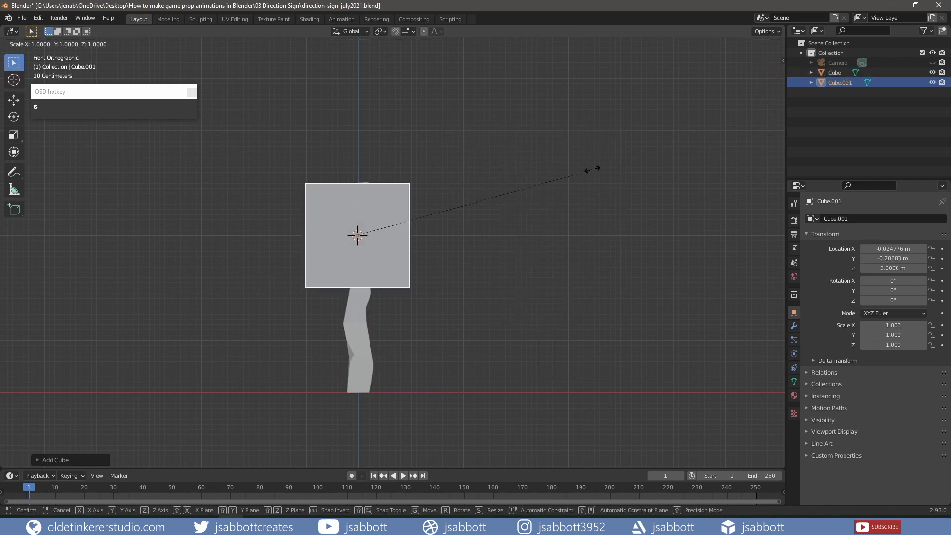
key("z")
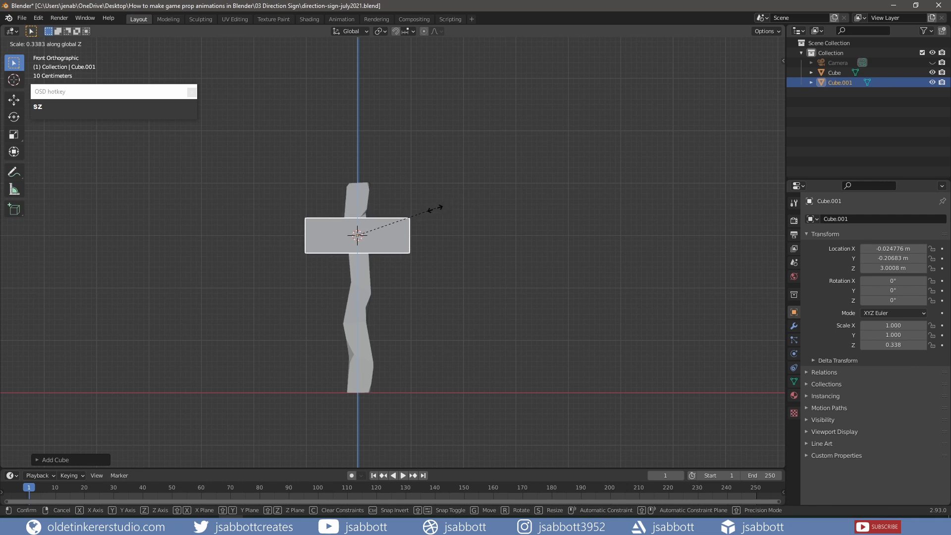
left_click(436, 209)
key("KP_7")
key("s")
key("y")
left_click(358, 233)
Step: In front view, widen the board to an X scale of about 1.176 and move it along X to about 0.457 m
key("KP_1")
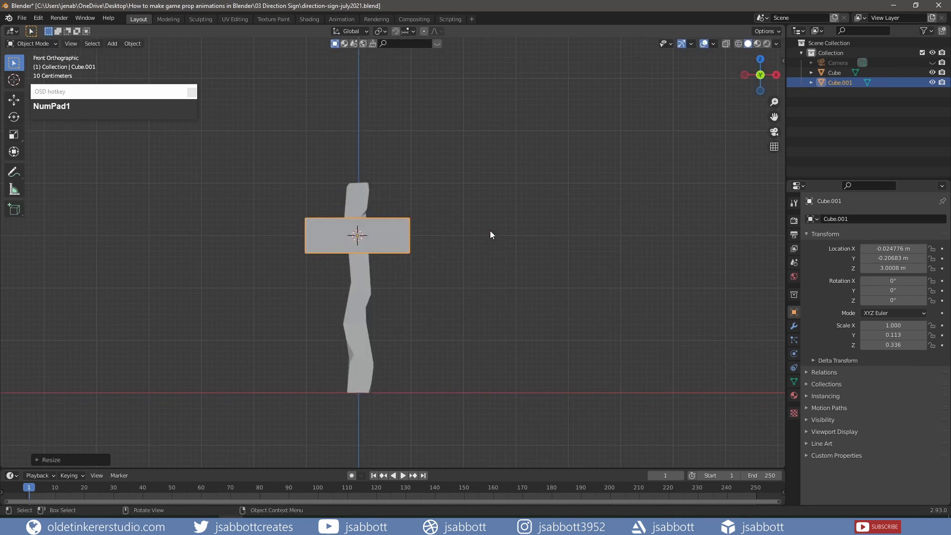
key("s")
key("x")
left_click(513, 228)
key("g")
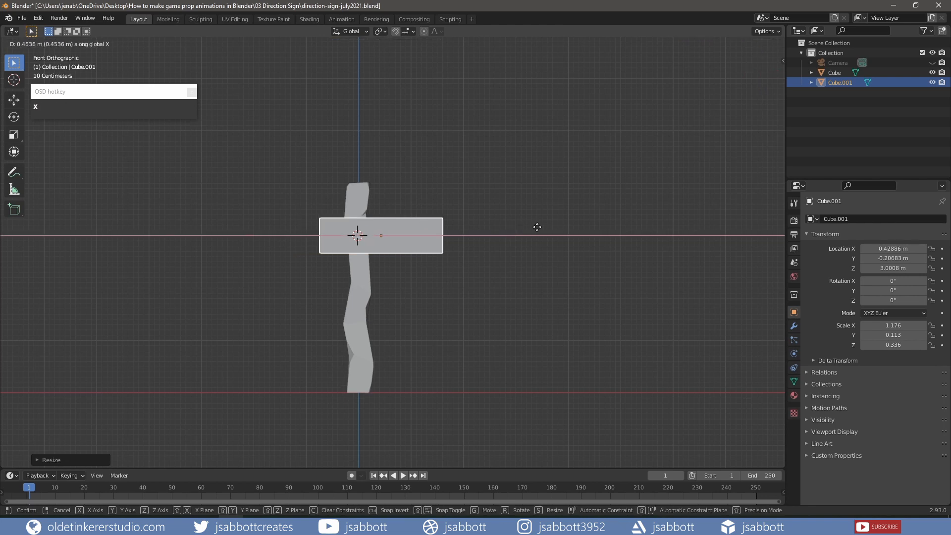
left_click(538, 226)
Step: Increase the board's height to a Z scale of about 0.396
key("s")
key("z")
left_click(562, 217)
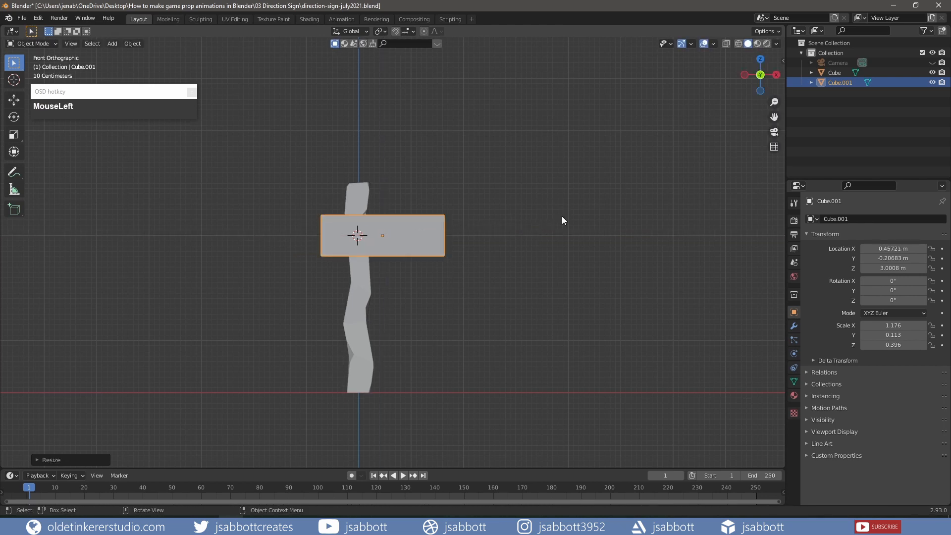
Step: Rename the board object to sign and the original cube to post
double_click(838, 83)
type("sign")
key("Return")
double_click(836, 72)
type("post")
key("Return")
Step: Set the sign's origin to the 3D cursor
left_click(433, 246)
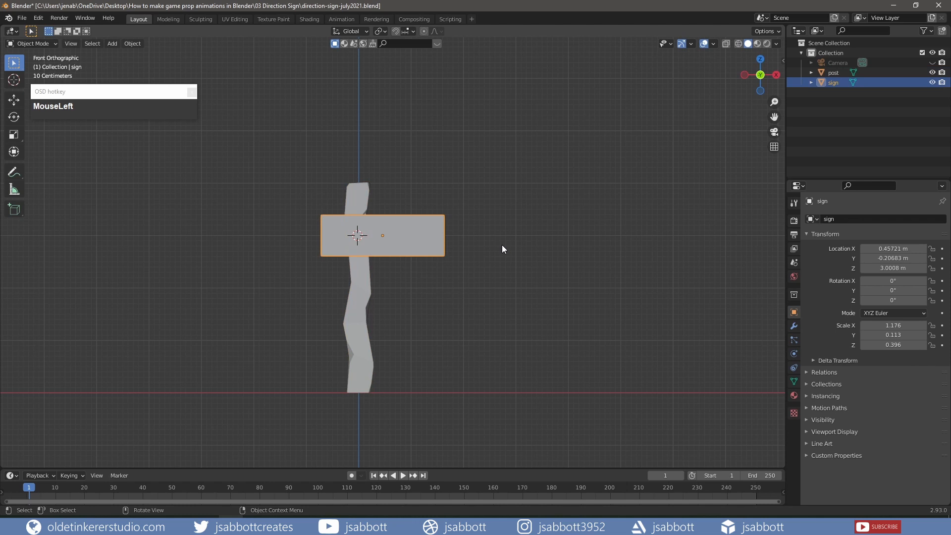
right_click(421, 234)
mouse_move(420, 235)
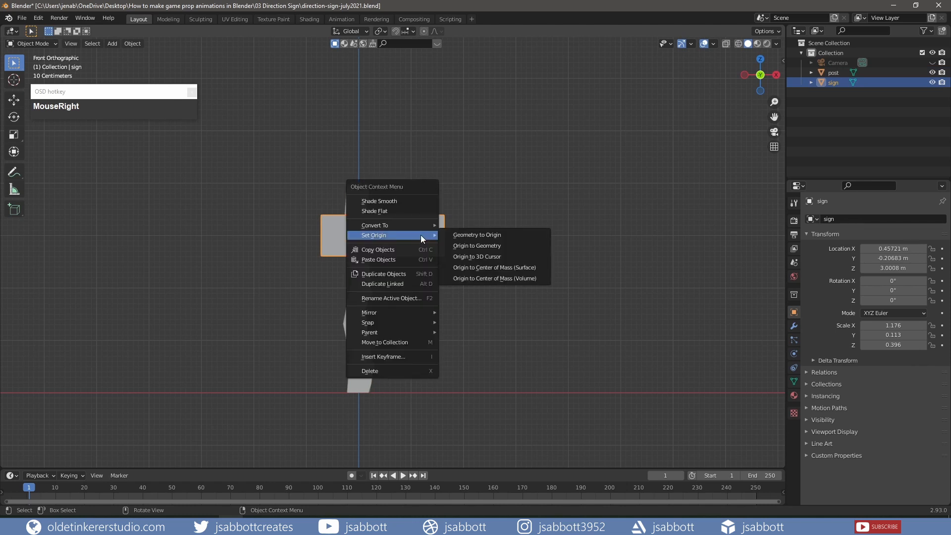
left_click(473, 258)
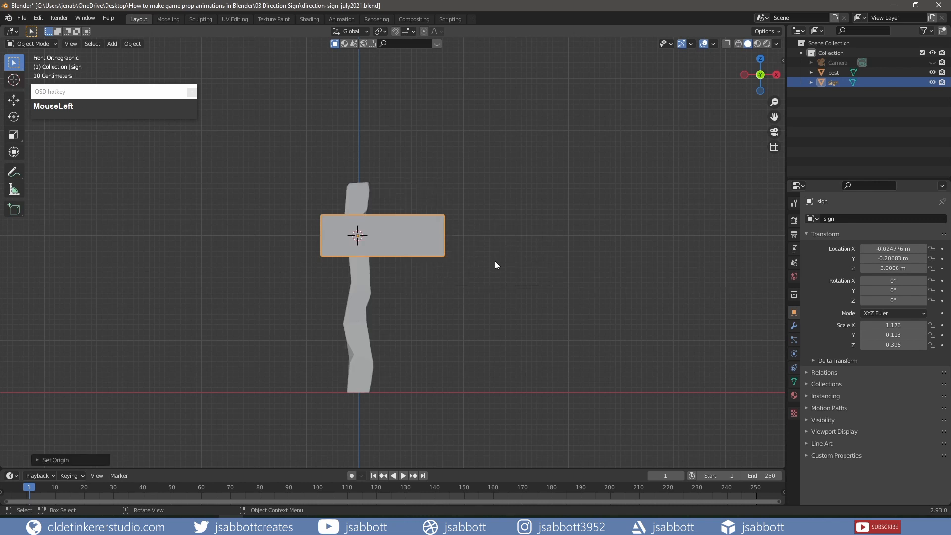
Step: Enter Edit Mode on the sign and add three evenly spaced vertical loop cuts across its length
key("Tab")
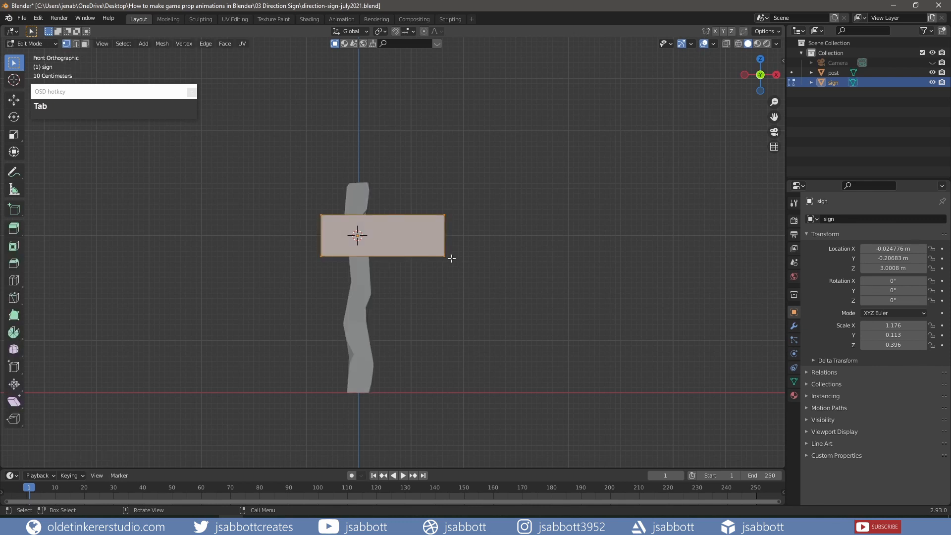
key("2")
key("ctrl+r")
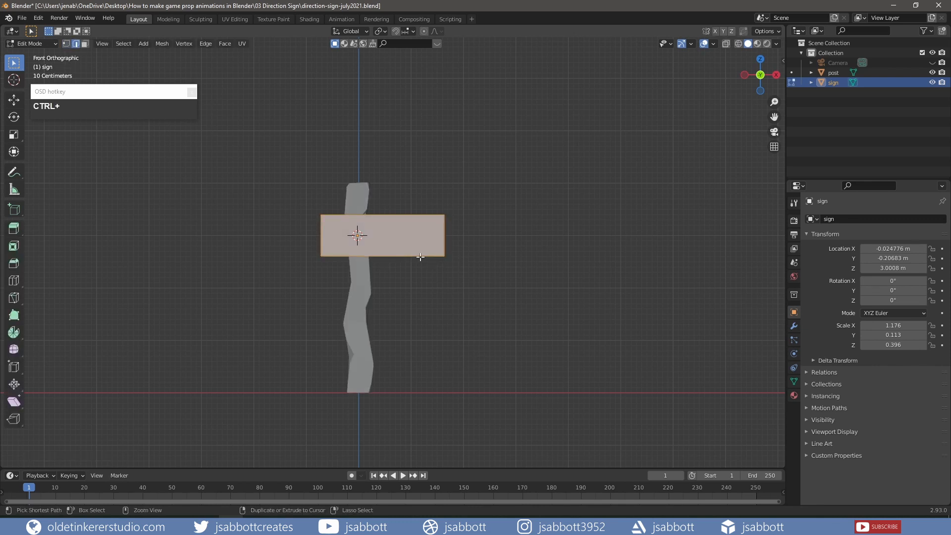
scroll(420, 257, "up", 2)
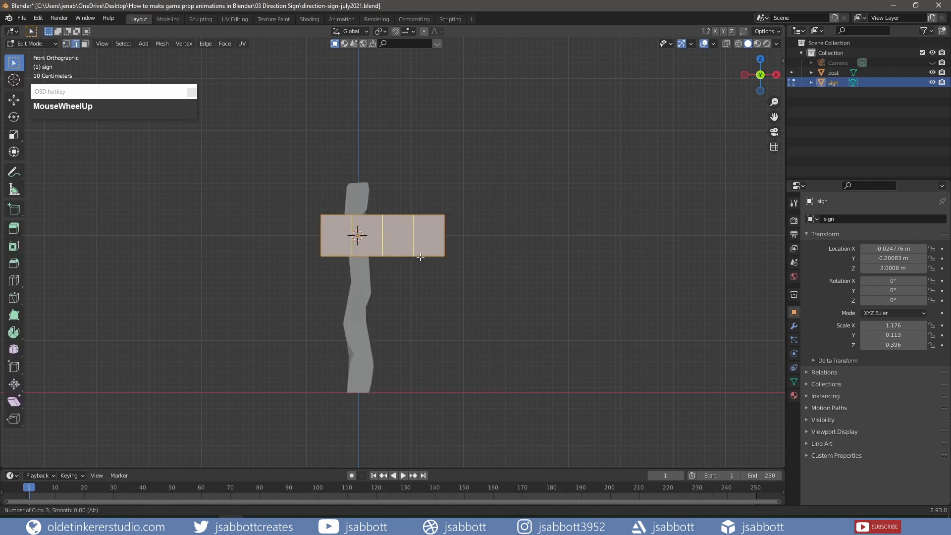
left_click(421, 257)
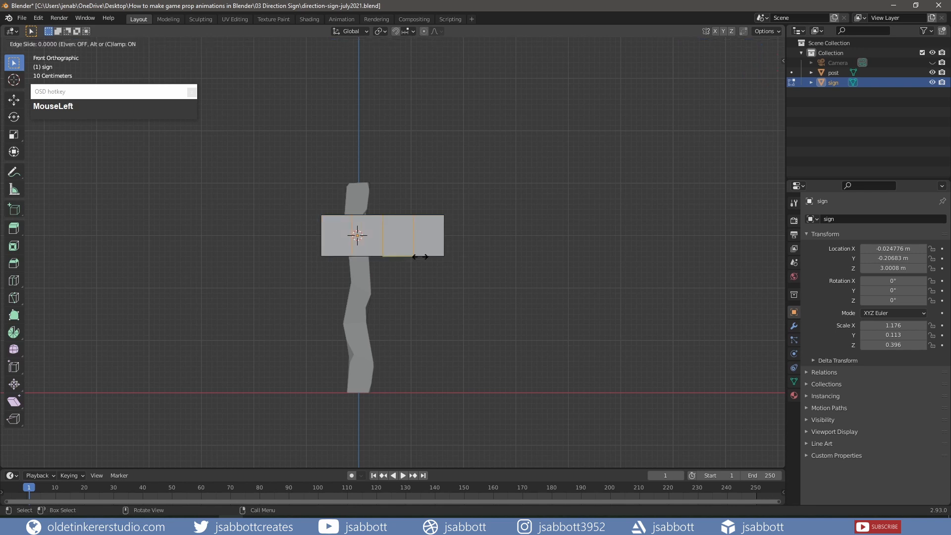
left_click(416, 254)
key("alt+a")
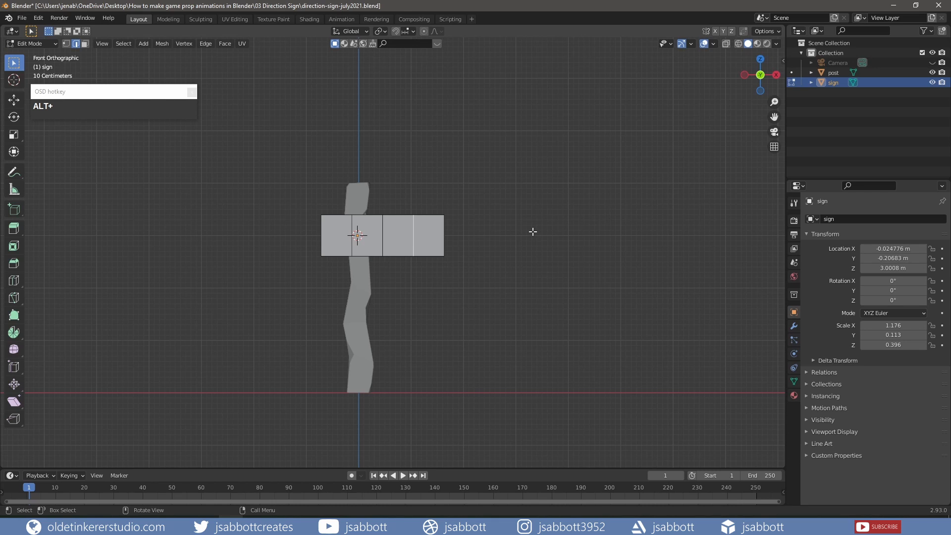
Step: Rotate the sign's vertical loop farthest from the post clockwise and scale it down slightly
key("r")
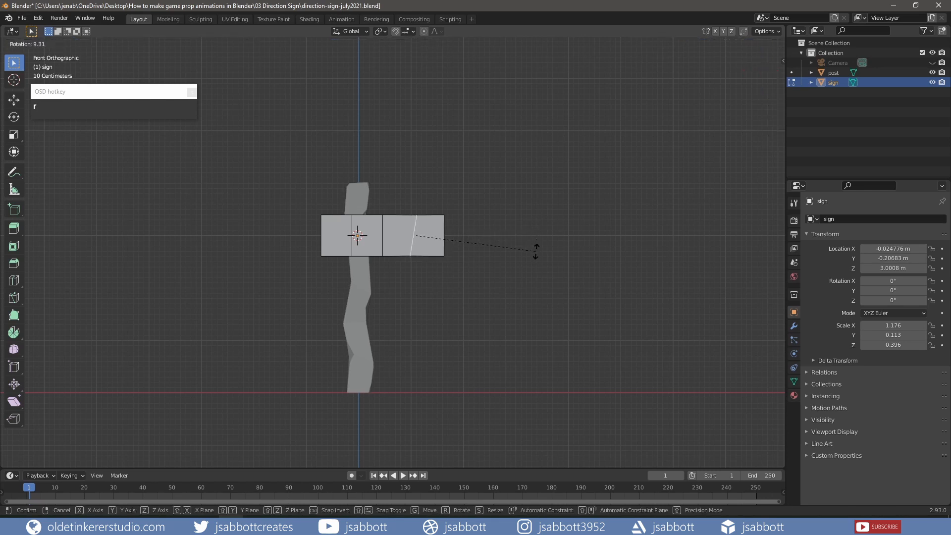
left_click(536, 250)
key("s")
left_click(528, 254)
Step: Select the sign's middle vertical loop, tilt it counterclockwise, and adjust its scale slightly
left_click(383, 230, "alt")
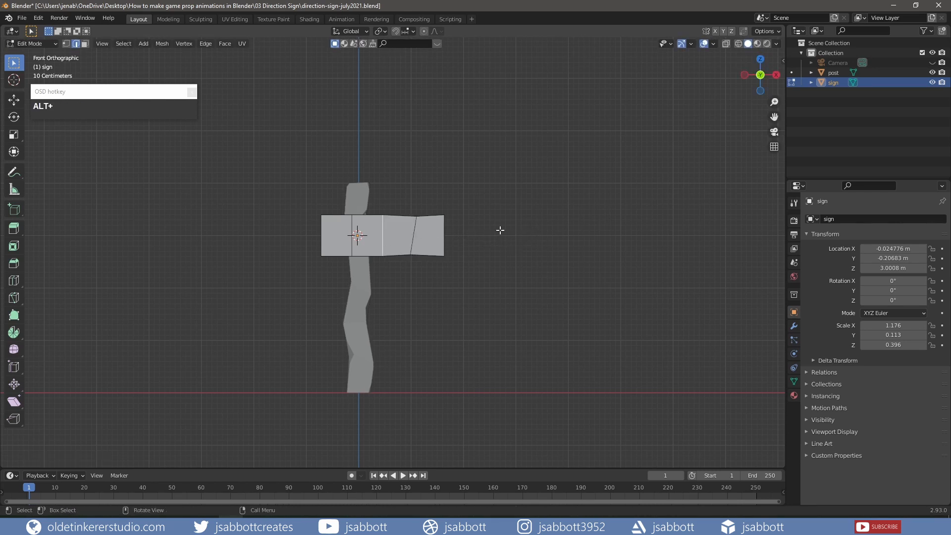
key("r")
left_click(493, 213)
key("s")
left_click(497, 209)
Step: Select the sign's vertical loop in front of the post and rotate it counterclockwise
left_click(352, 224, "alt")
key("r")
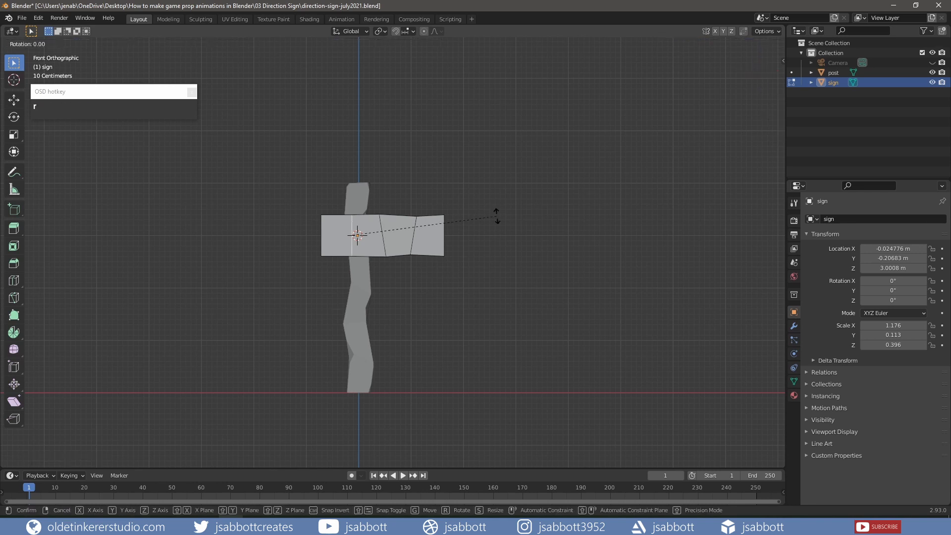
left_click(491, 249)
Step: Add a horizontal loop cut lengthwise through the middle of the sign
key("ctrl+r")
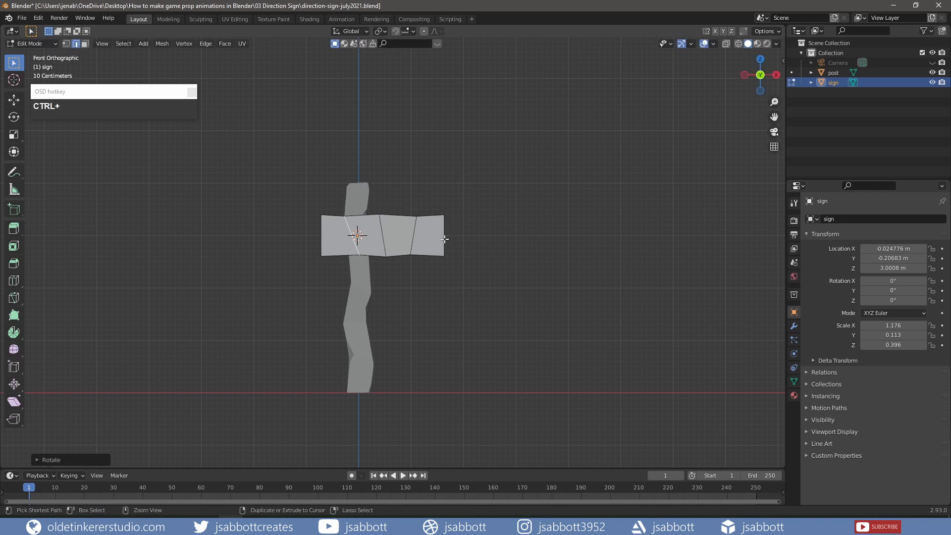
left_click(445, 238)
left_click(443, 238)
Step: Move the centre edge of the sign's end nearest the post inward and slightly down to form a V-shaped tail
middle_click_drag(301, 261, 379, 248)
left_click(348, 237)
key("KP_1")
key("g")
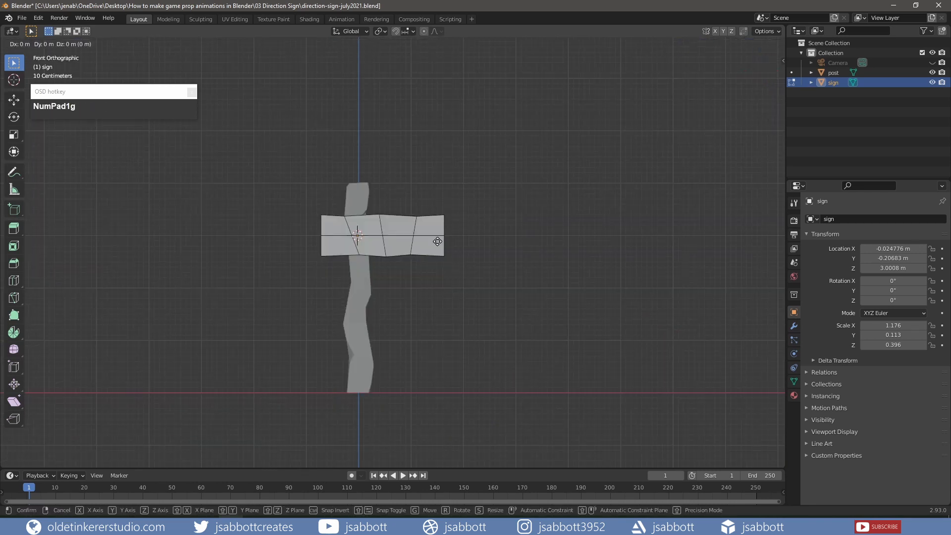
key("z")
left_click(448, 240)
key("g")
key("z")
left_click(450, 247)
Step: Select the two end faces at the sign's front end and scale them to about 0.18 along Z to form the arrow's point
key("3")
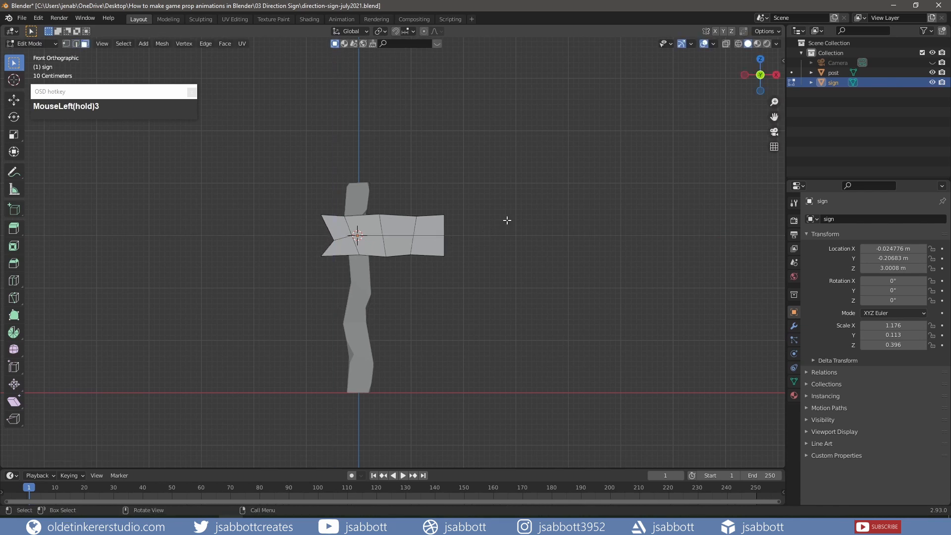
middle_click_drag(508, 220, 435, 239)
left_click(428, 231)
left_click(427, 253, "shift")
key("KP_1")
key("s")
key("z")
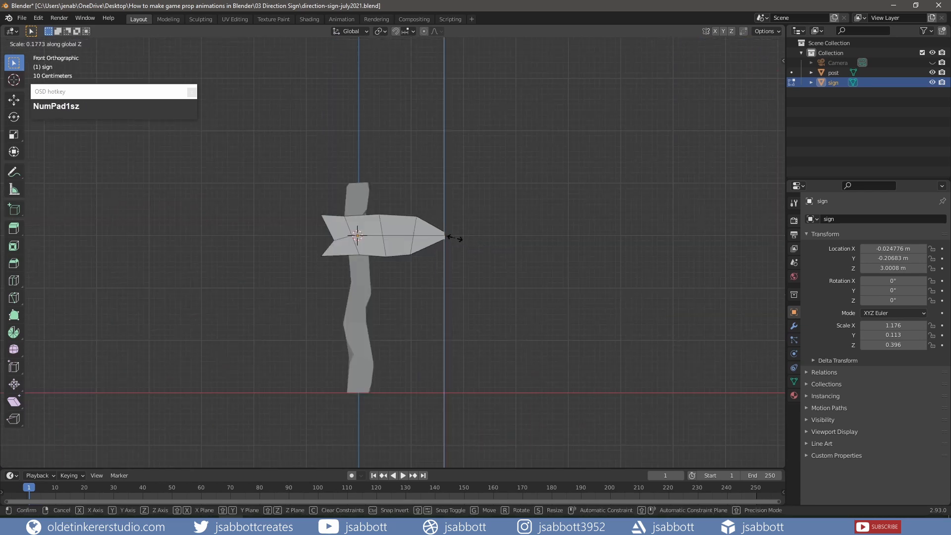
left_click(454, 238)
Step: Move the vertical edge loop behind the arrow's point slightly along X, back toward the post
key("2")
left_click(413, 243, "alt")
key("g")
key("x")
left_click(498, 256)
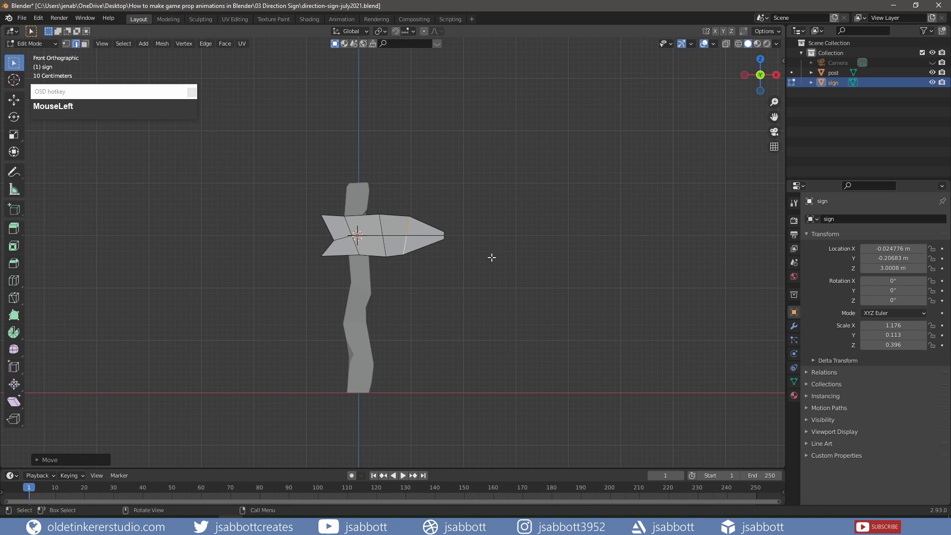
Step: Stretch the whole sign mesh lengthwise along X, reduce its height slightly along Z, and return to Object Mode with nothing selected
key("l")
key("s")
key("x")
left_click(540, 236)
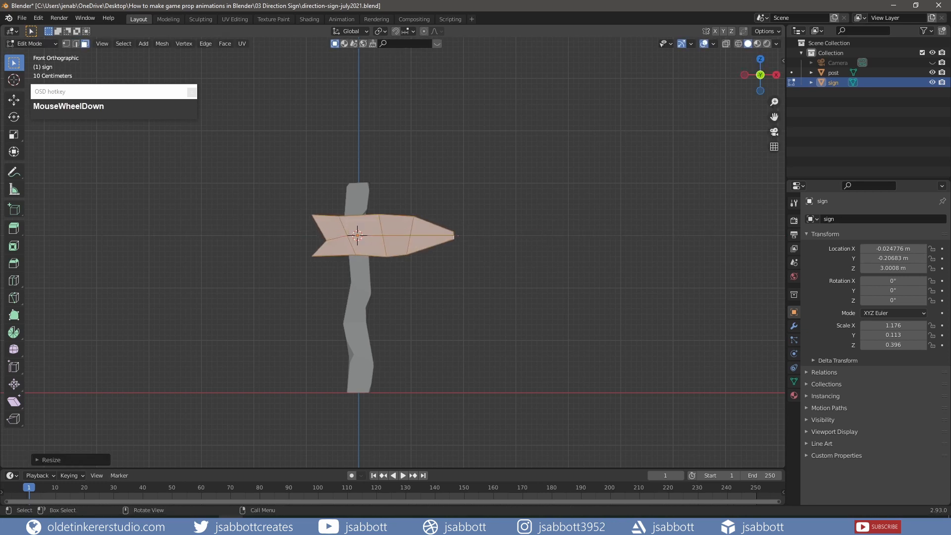
key("s")
key("z")
left_click(501, 210)
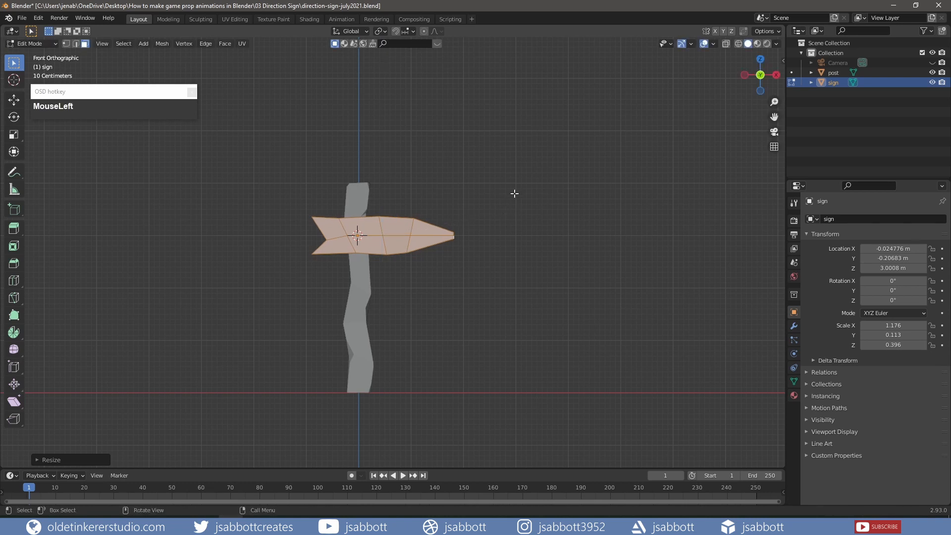
key("Tab")
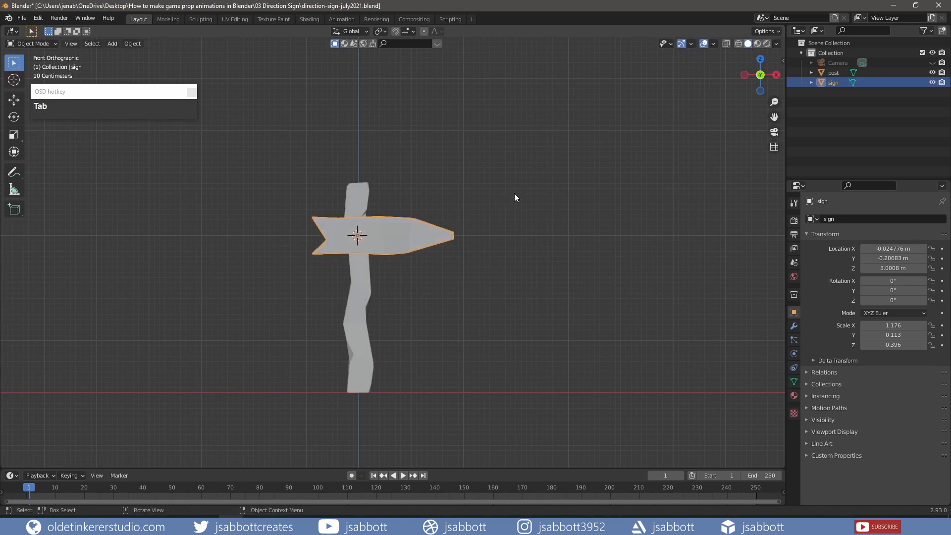
key("alt+a")
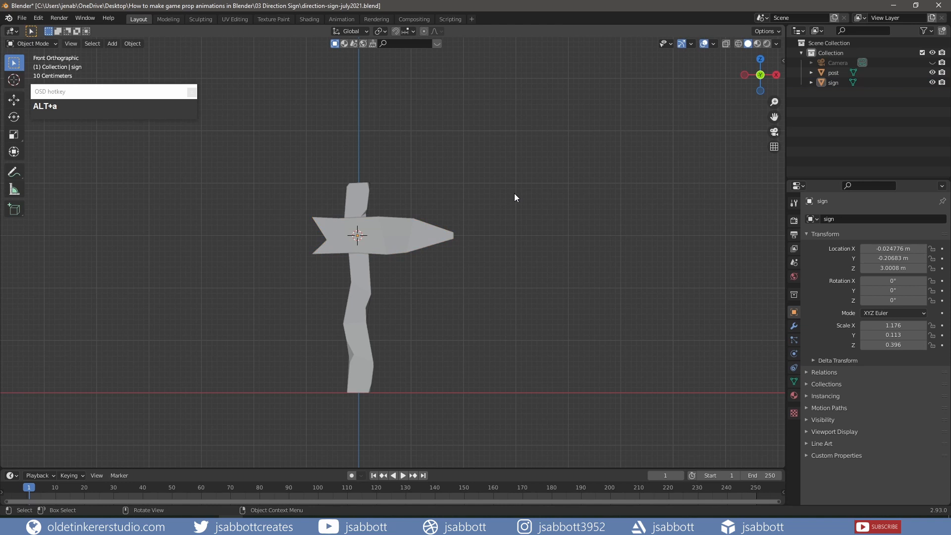
Step: Add a text object at the 3D cursor and rotate it 90° around the X axis
key("shift+a")
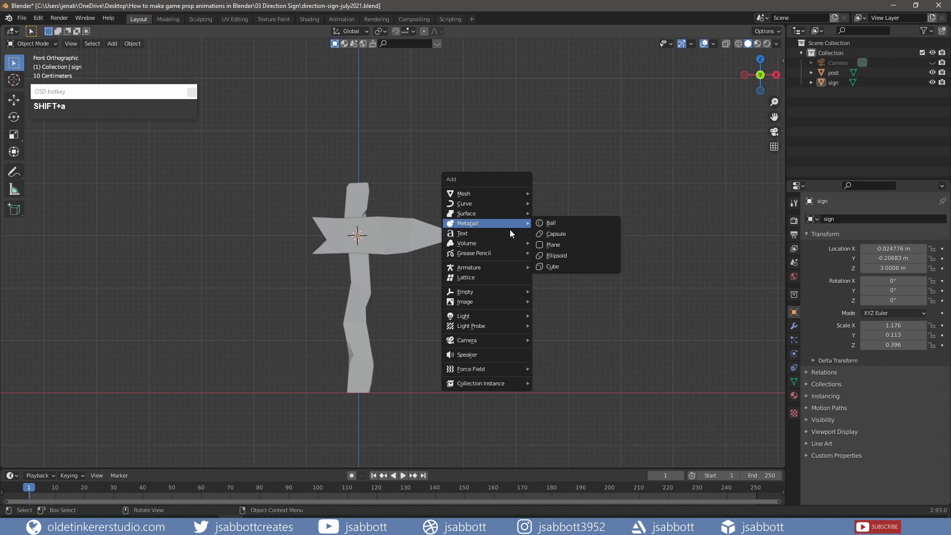
left_click(510, 236)
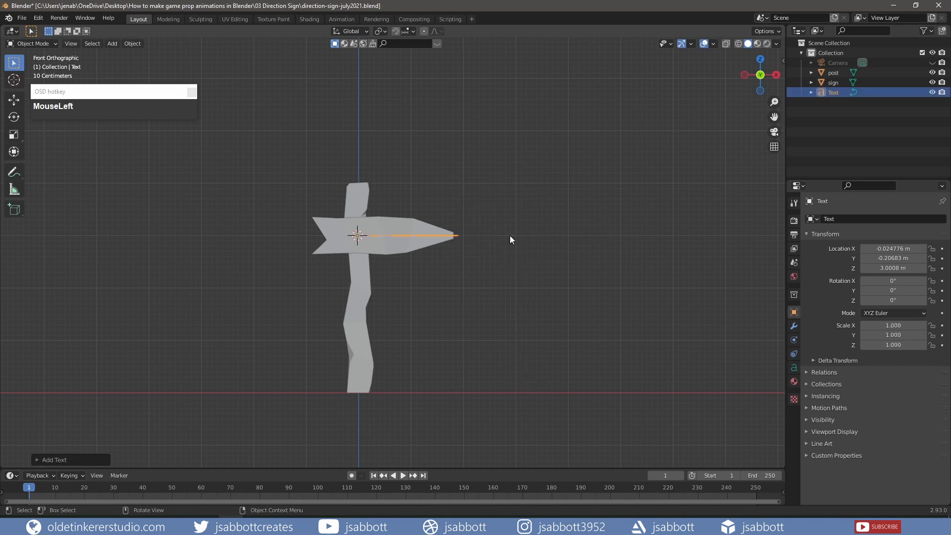
key("r")
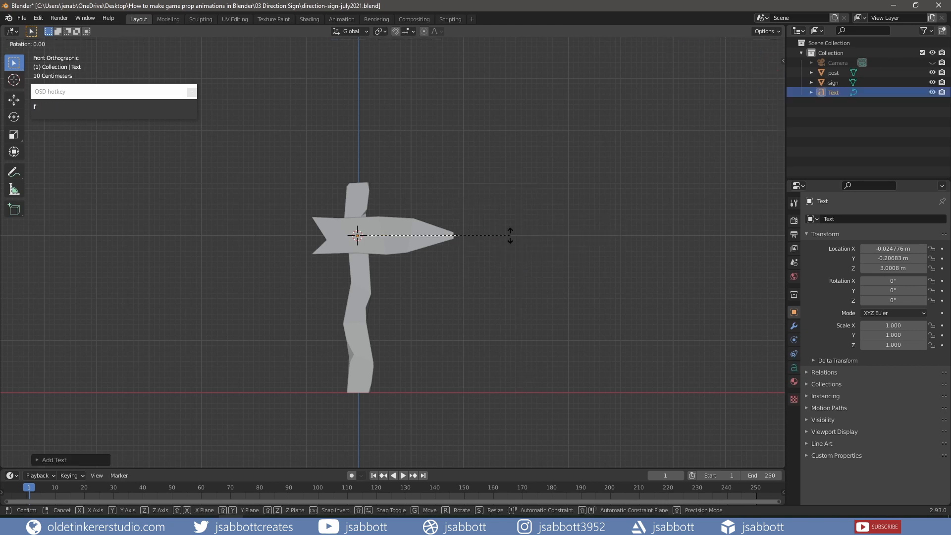
key("x")
key("KP_9")
key("KP_0")
left_click(510, 235)
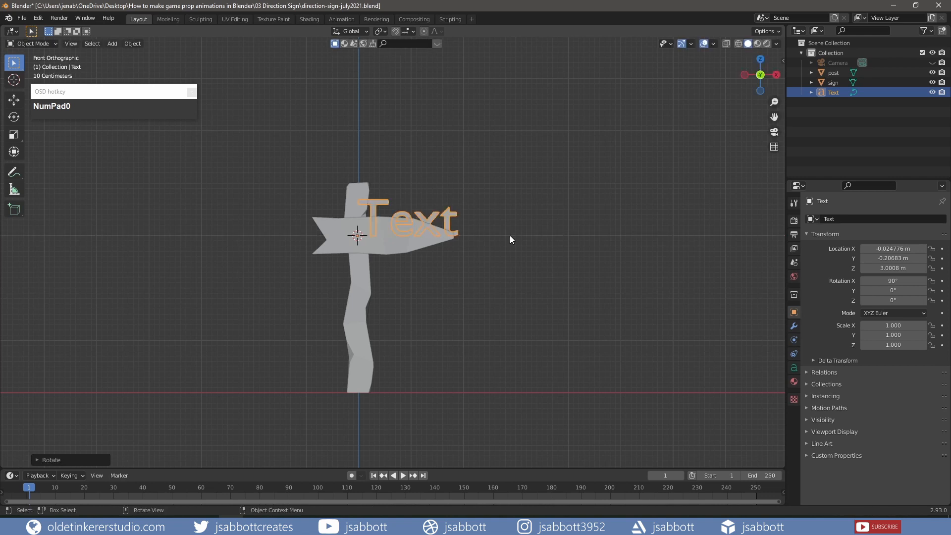
Step: Replace the default wording of the text object with "This Way"
key("Tab")
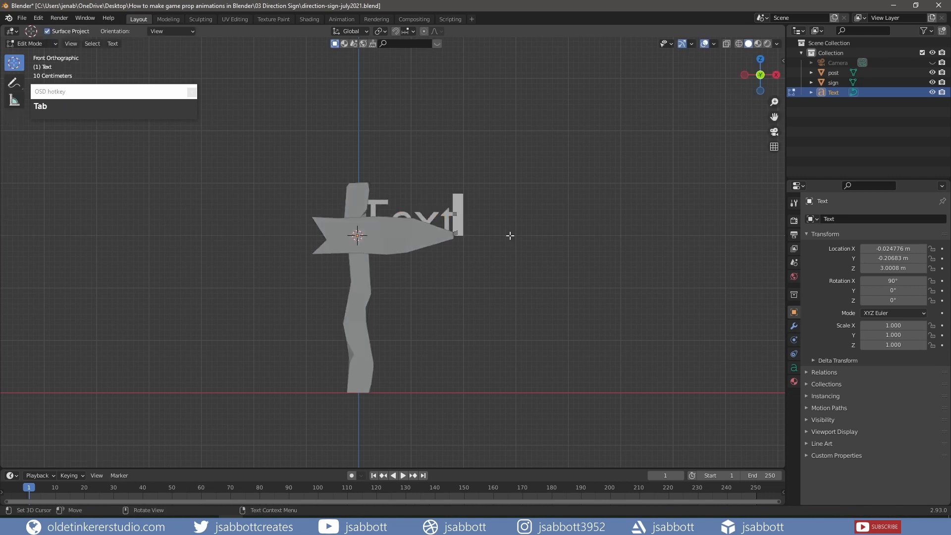
key("BackSpace")
key("BackSpace")
key("BackSpace")
type("hi")
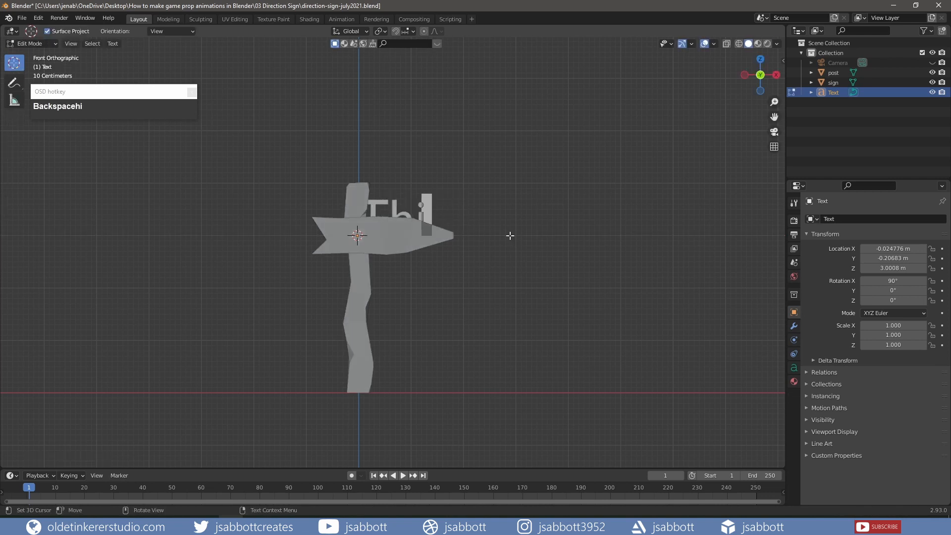
type("s Way")
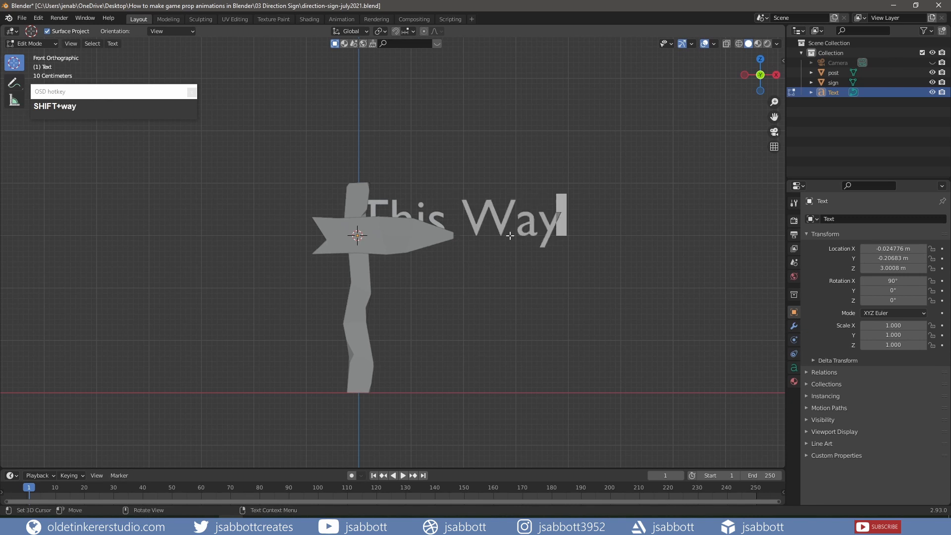
Step: Give the text thickness with a bevel depth of 0.02 m and an extrude of 0.02 m
left_click(795, 369)
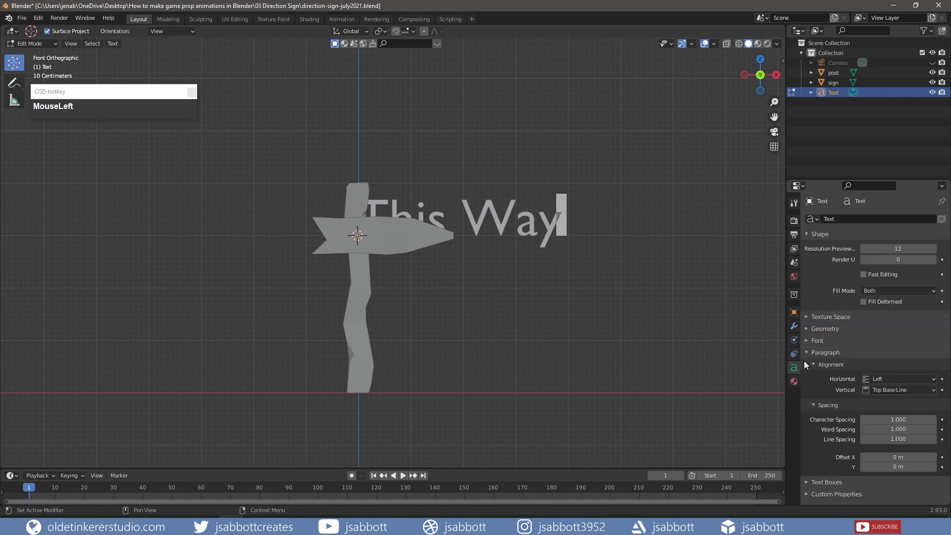
left_click(807, 352)
left_click_drag(805, 349, 804, 329)
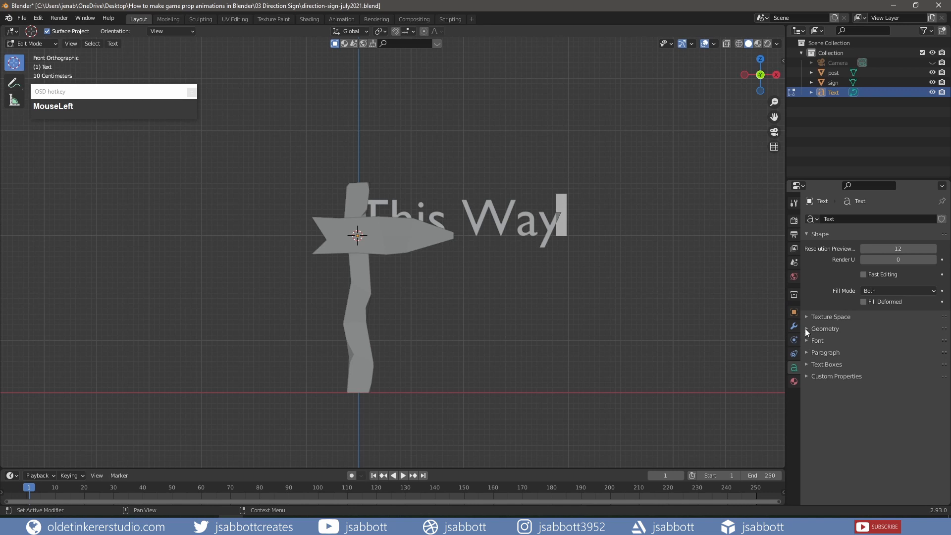
left_click(807, 328)
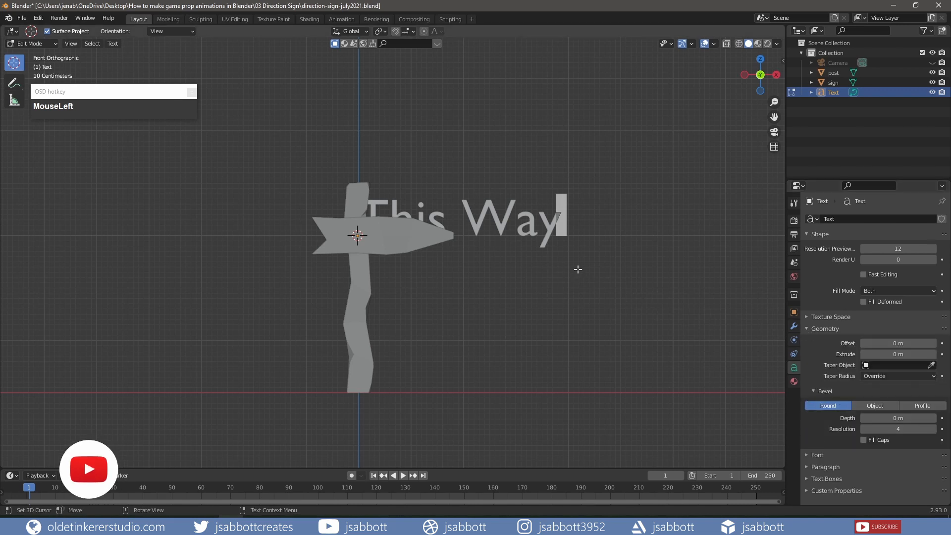
middle_click_drag(575, 267, 657, 342)
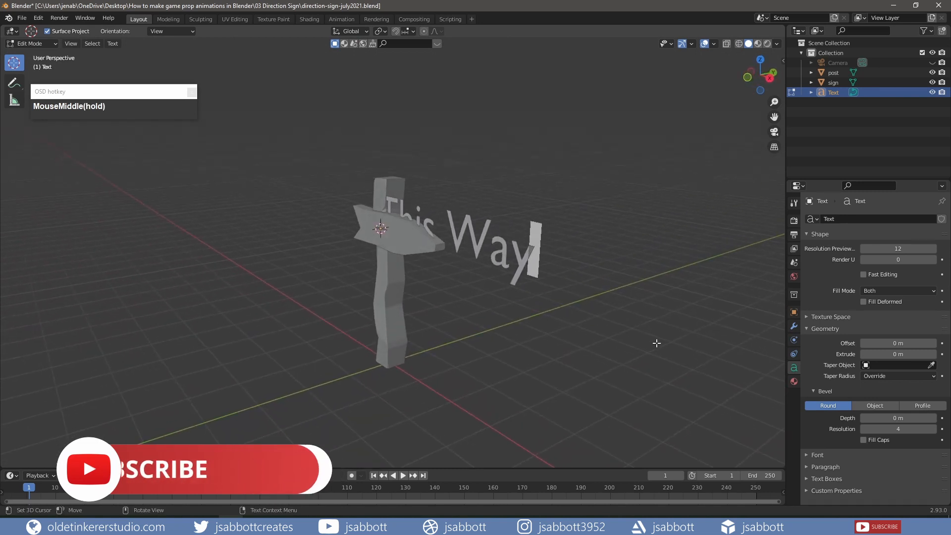
left_click(934, 419)
left_click(935, 418)
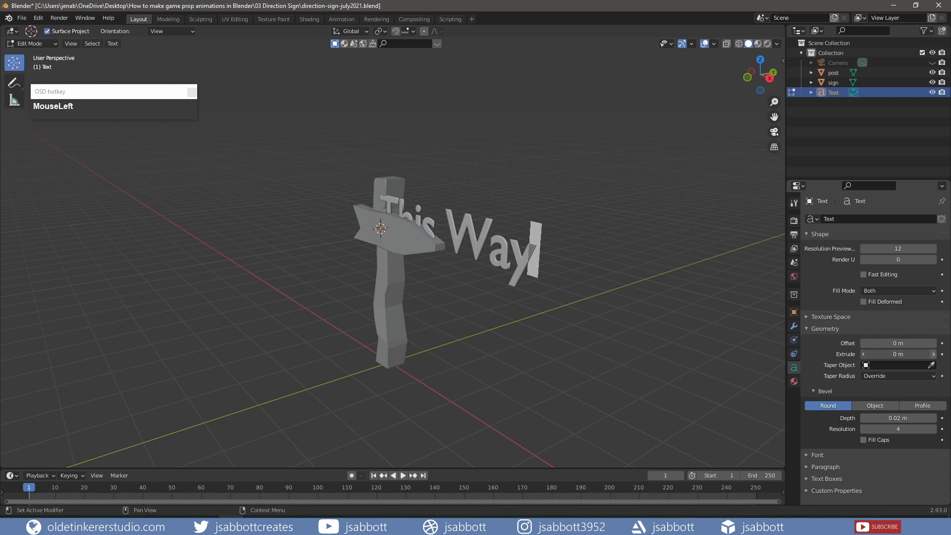
left_click(934, 354)
left_click(934, 354)
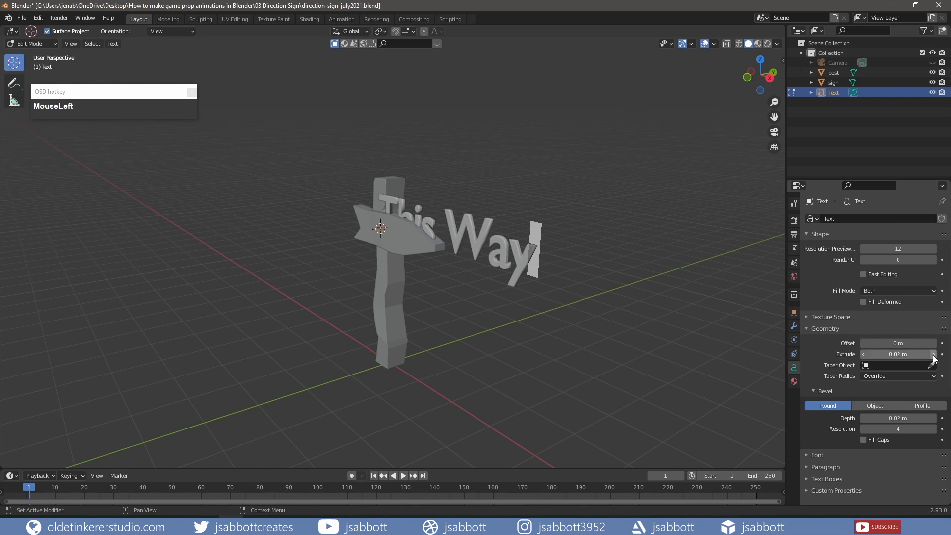
Step: Load the ZCOOLKuaiLe regular font for the text and leave text editing
left_click(804, 328)
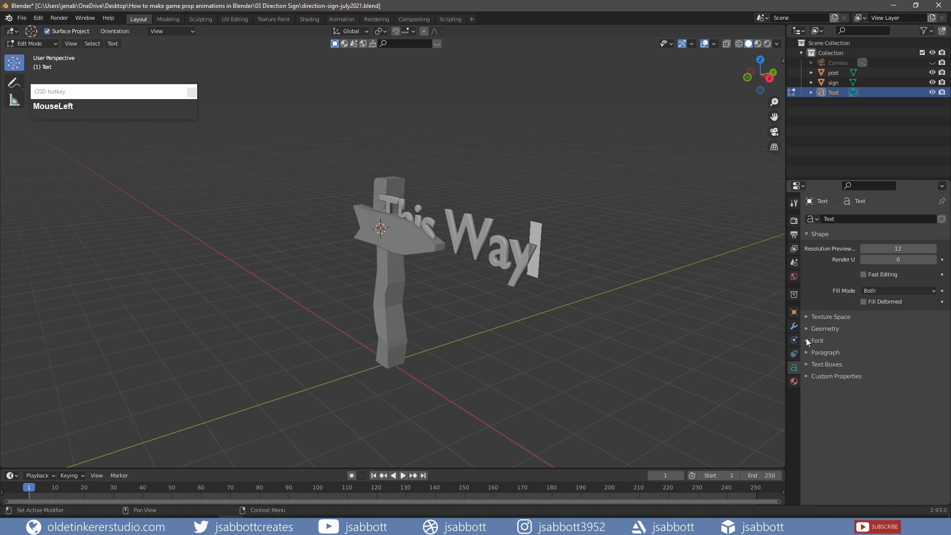
left_click(806, 341)
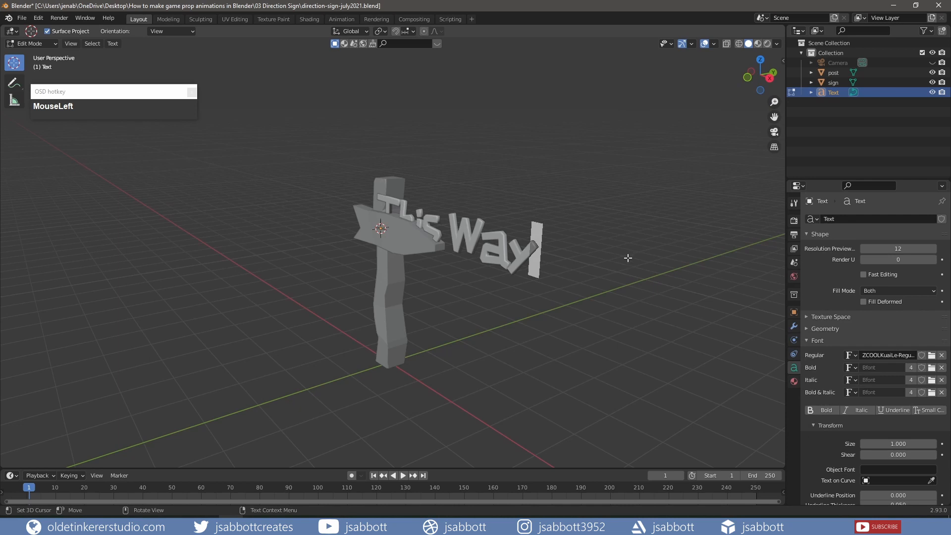
key("Tab")
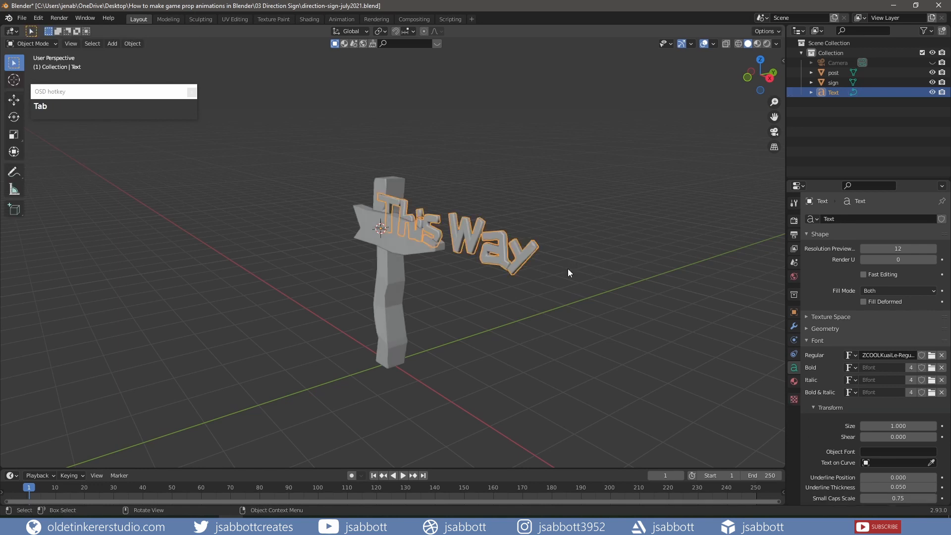
Step: Convert the "This Way" text object to a mesh
right_click(524, 254)
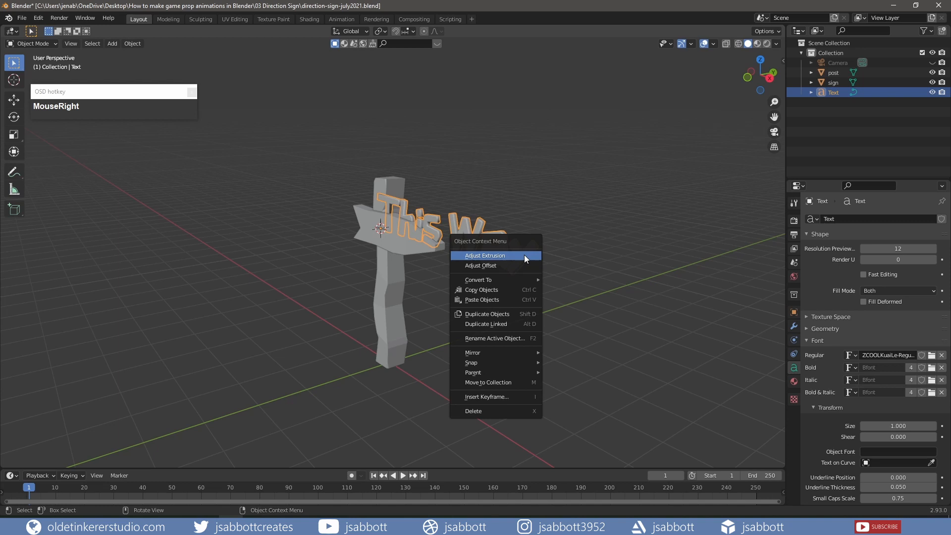
mouse_move(519, 279)
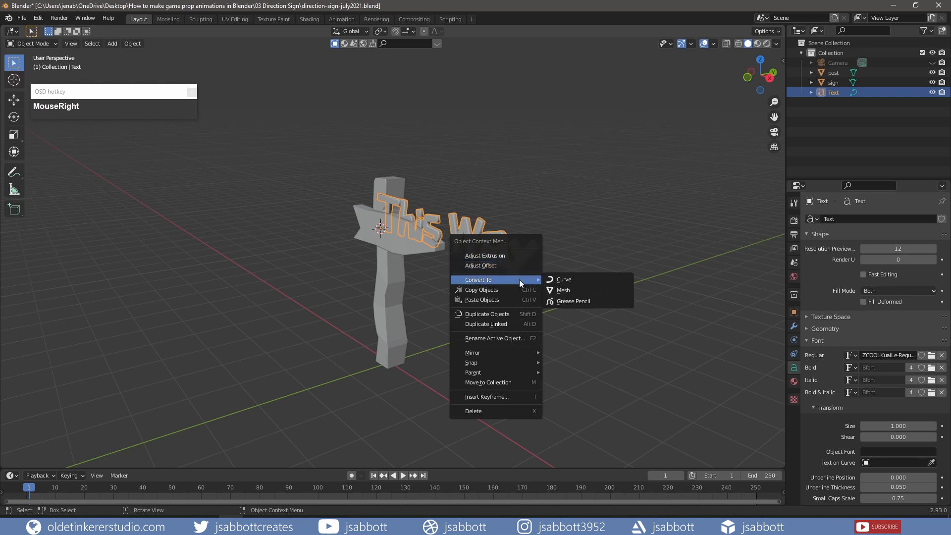
left_click(567, 291)
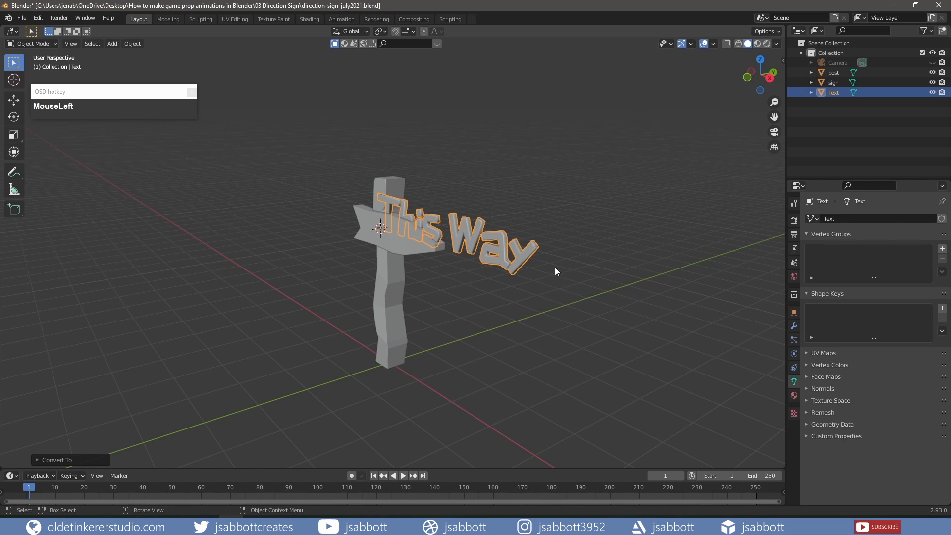
Step: Move the text about 0.14 m along negative Y, in front of the sign board
key("KP_3")
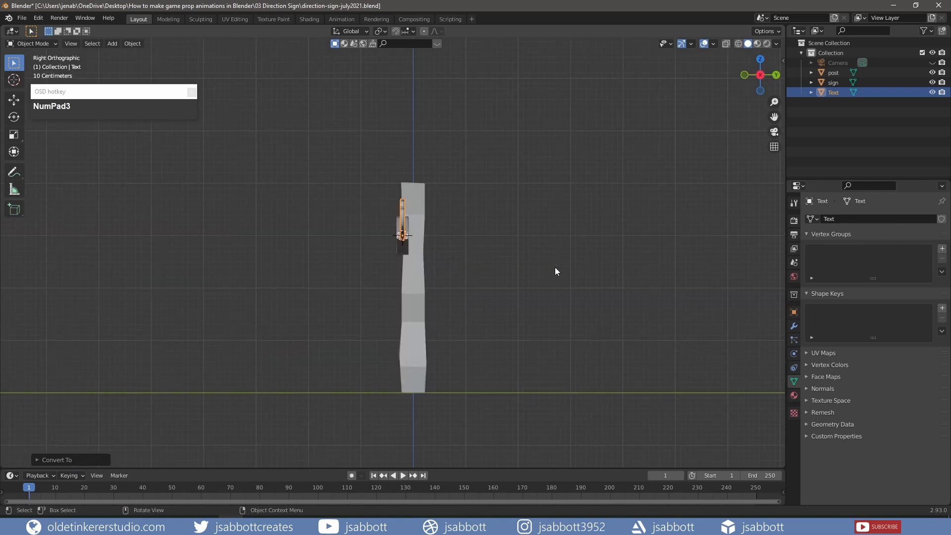
key("g")
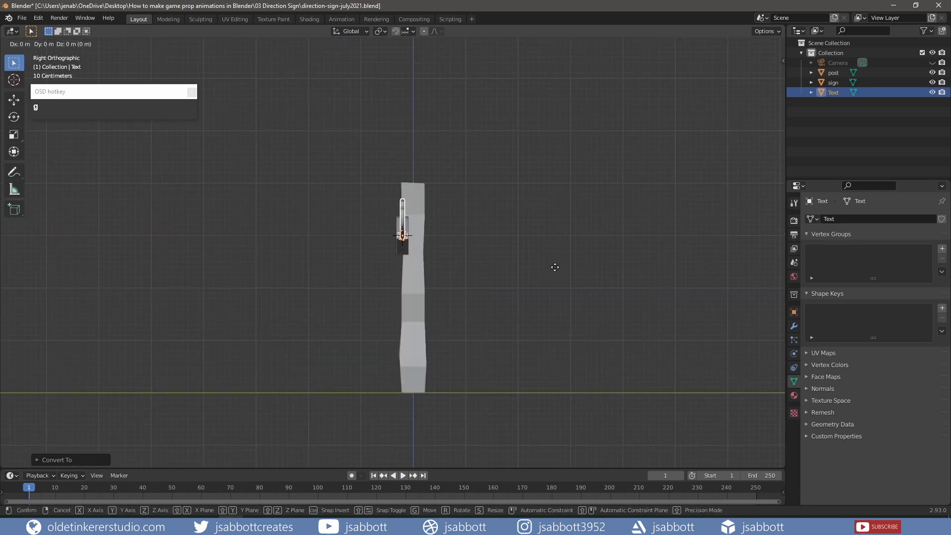
key("y")
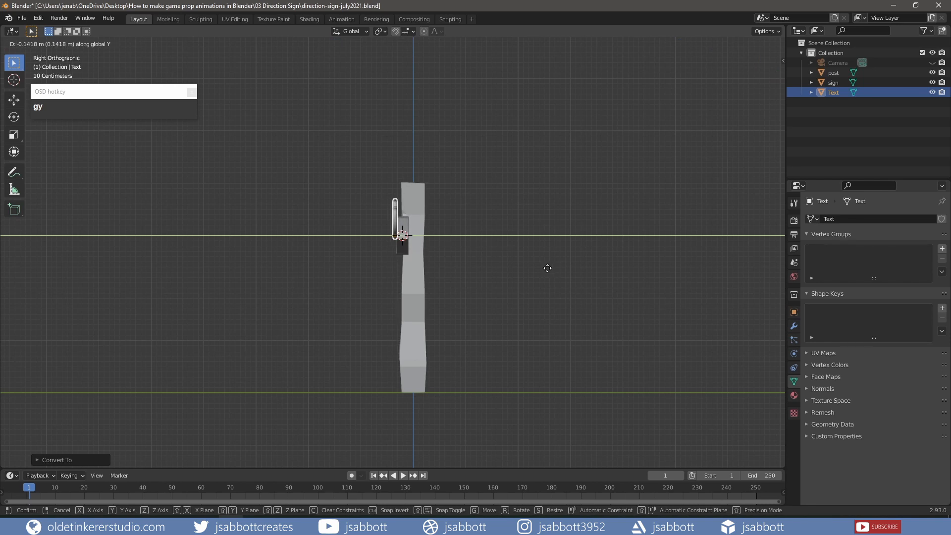
left_click(548, 268)
Step: Scale the text down to fit the sign board and position it on the board's face without changing its Y location
key("KP_1")
key("s")
left_click(491, 203)
key("g")
key("shift+y")
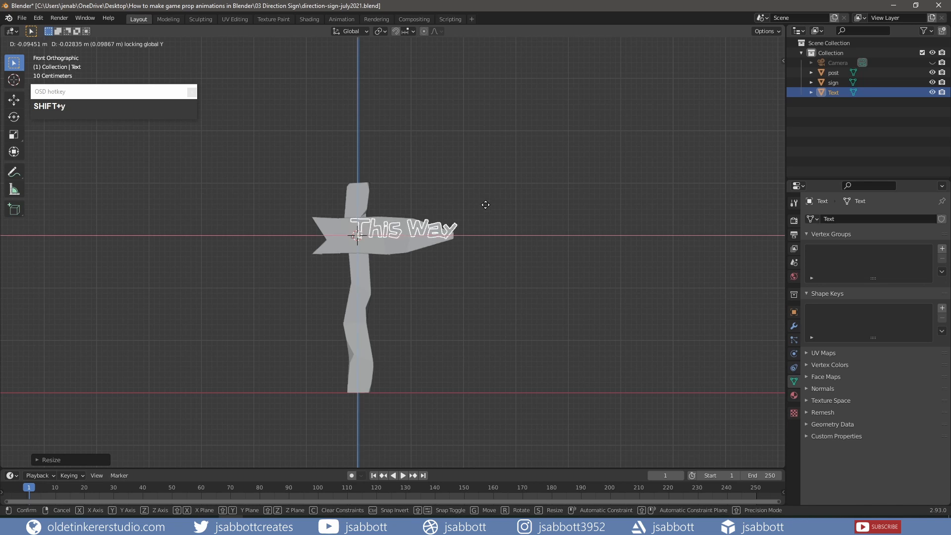
left_click(493, 208)
Step: Push the text about 0.009 m along Y into the sign's front face and check the fit from the side and front
middle_click_drag(495, 260, 443, 210)
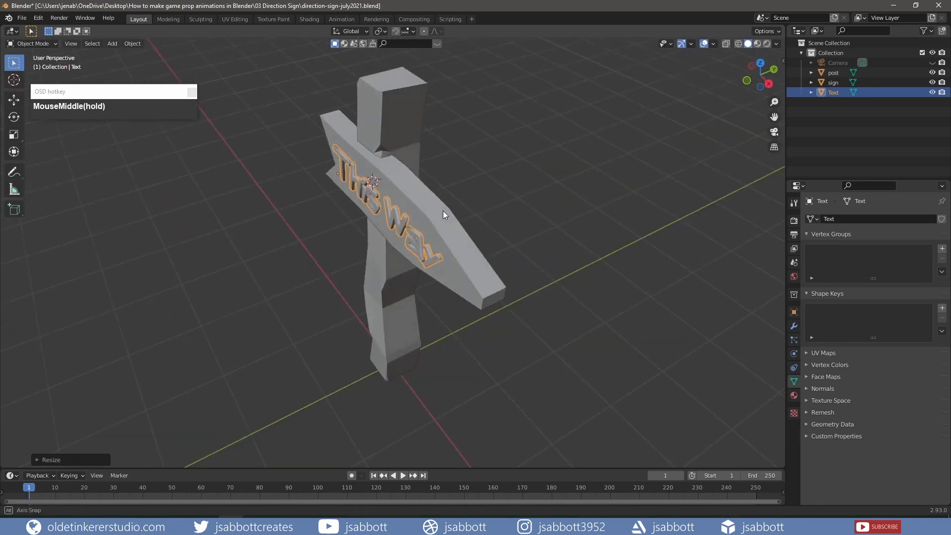
scroll(443, 210, "up", 2)
key("g")
key("y")
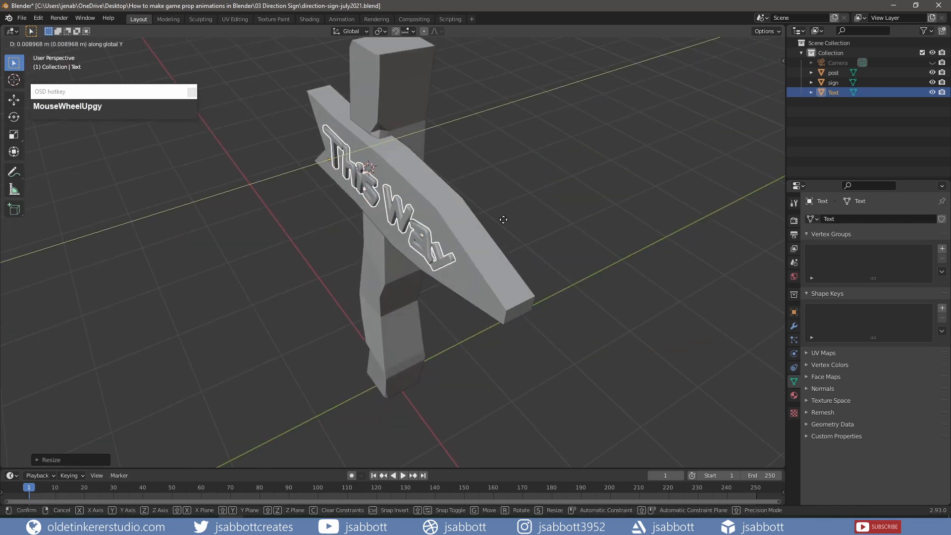
left_click(503, 220)
key("KP_6")
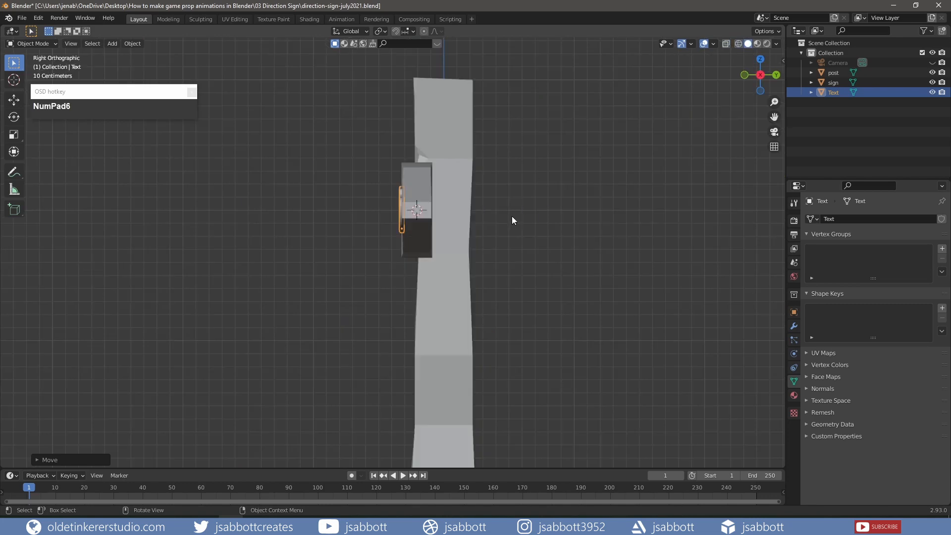
scroll(315, 260, "down", 3)
middle_click_drag(314, 260, 382, 257)
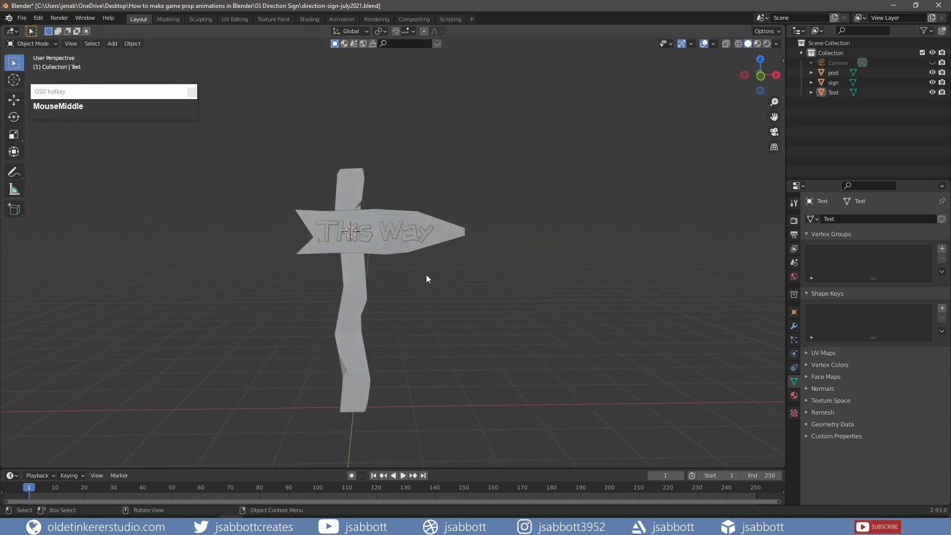
Step: Join the lettering and the arrow board into one object and rename it "sign"
left_click_drag(444, 271, 394, 206)
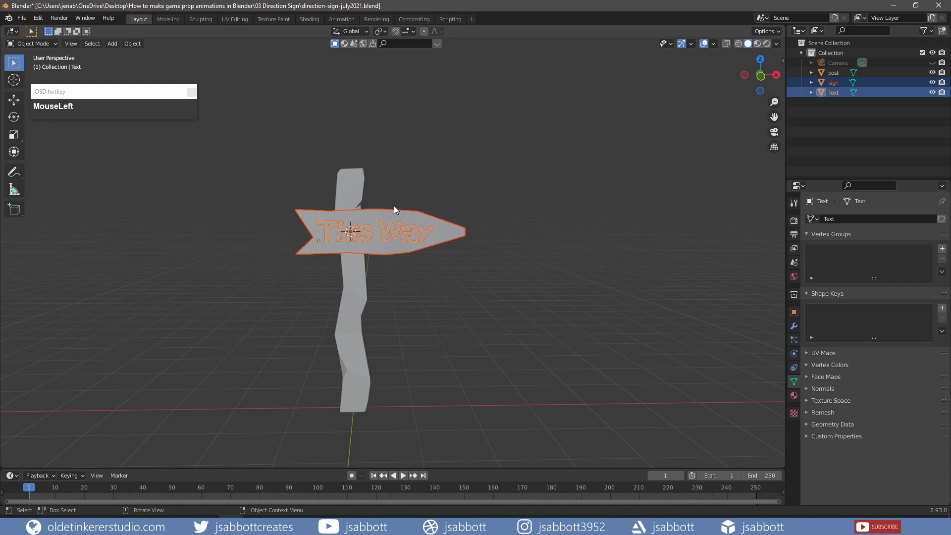
key("ctrl+j")
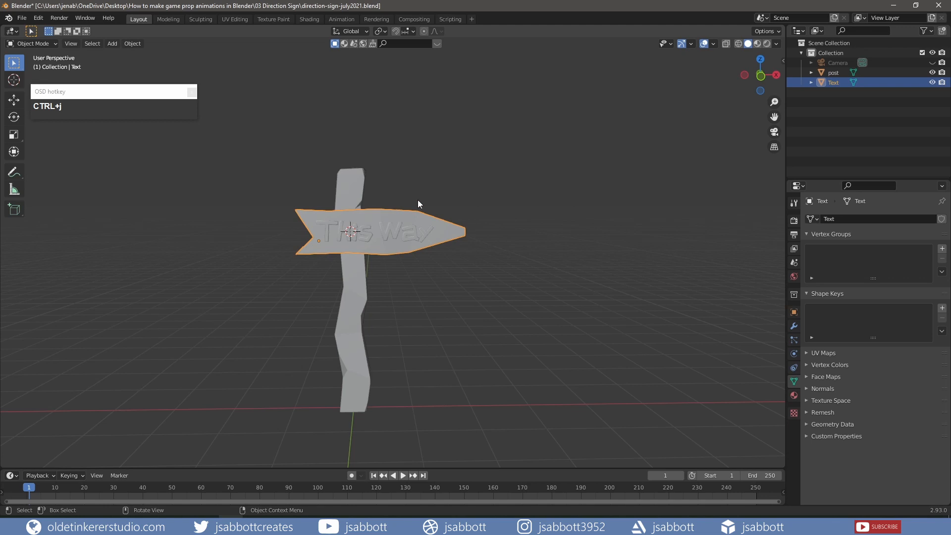
double_click(833, 83)
type("sig")
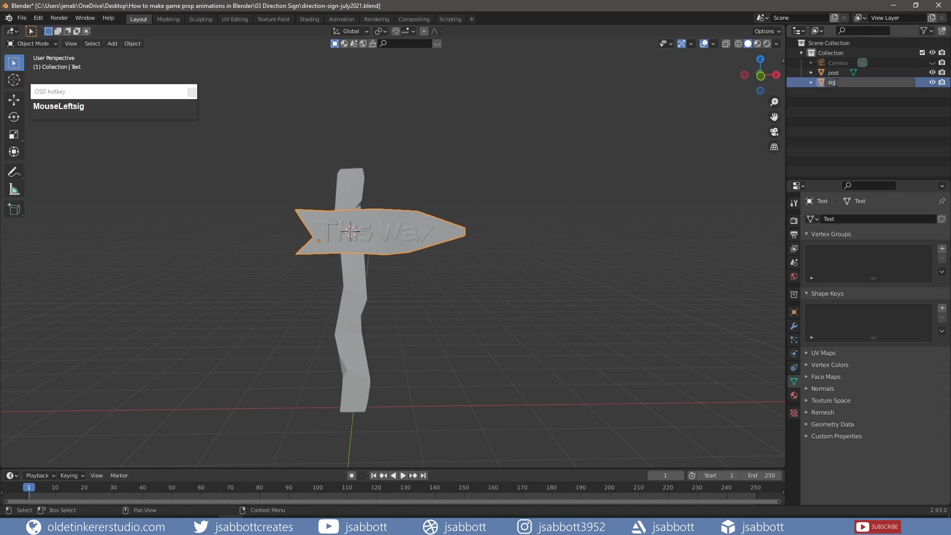
type("n")
key("Return")
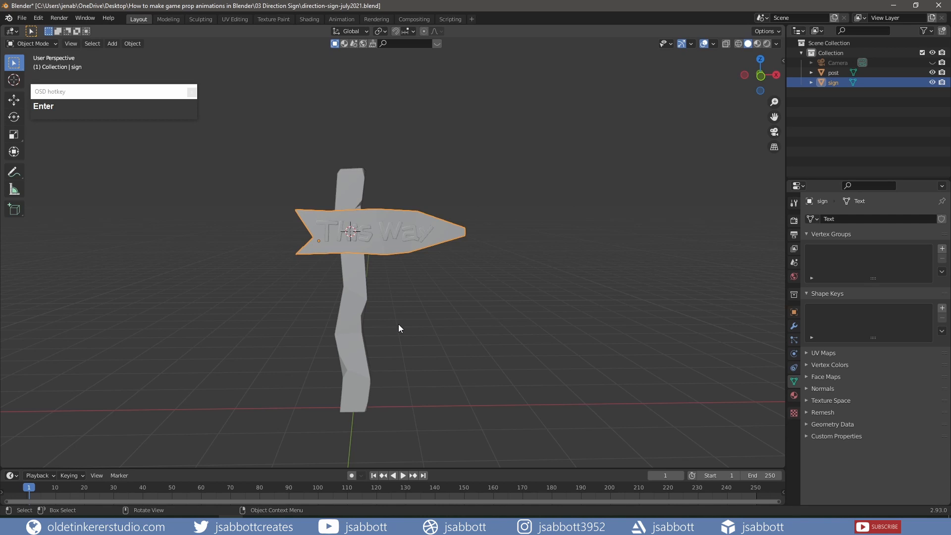
Step: Give the post's material a roughness of 1.000 and a brown base color, and show the viewport in Material Preview
left_click(355, 303)
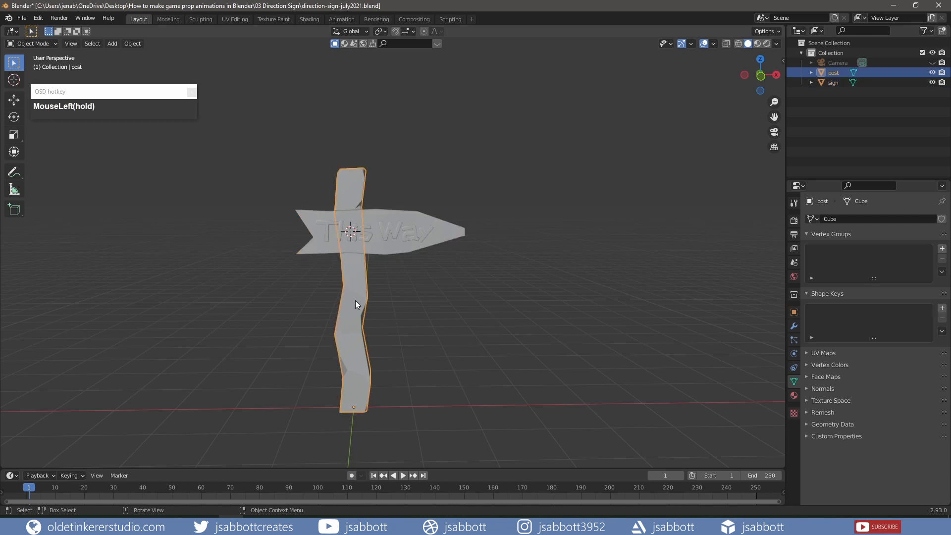
left_click(794, 396)
left_click_drag(895, 469, 938, 470)
left_click(889, 362)
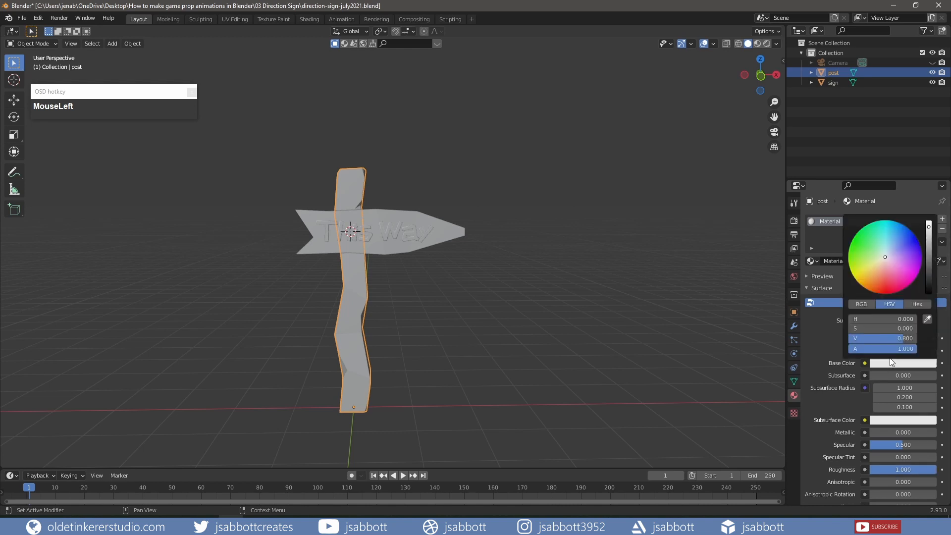
left_click_drag(884, 258, 881, 279)
left_click_drag(929, 227, 929, 246)
left_click(757, 43)
Step: Add a new material to the sign object and name it "sign"
left_click(434, 241)
left_click(869, 261)
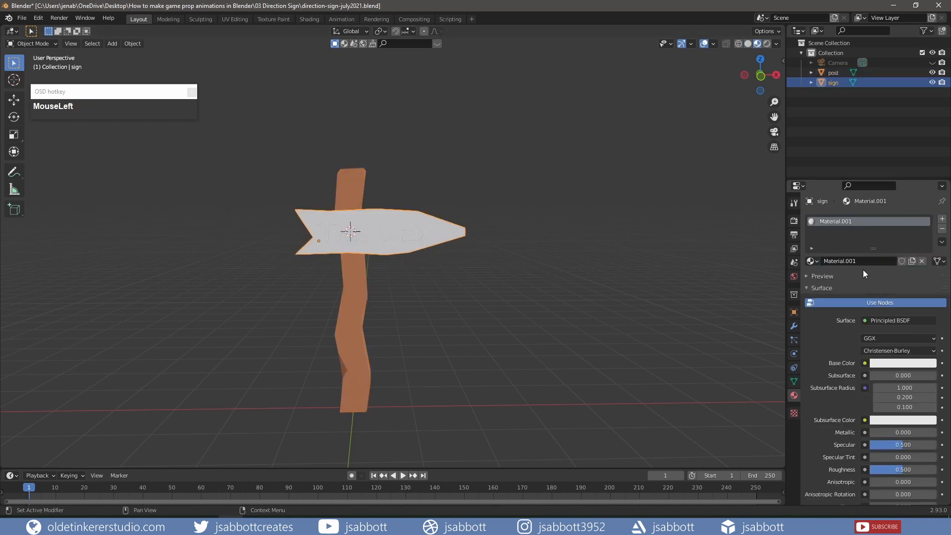
double_click(861, 262)
type("sign")
key("Return")
Step: Try sampling the post's brown as the sign material's subsurface color and lightening it
left_click(904, 419)
left_click(928, 376)
left_click(355, 337)
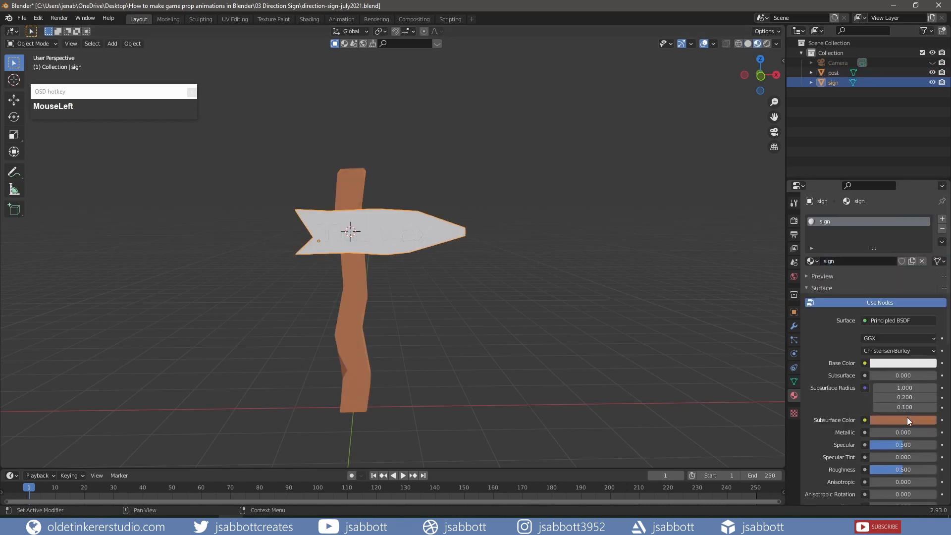
key("Tab")
left_click(828, 274)
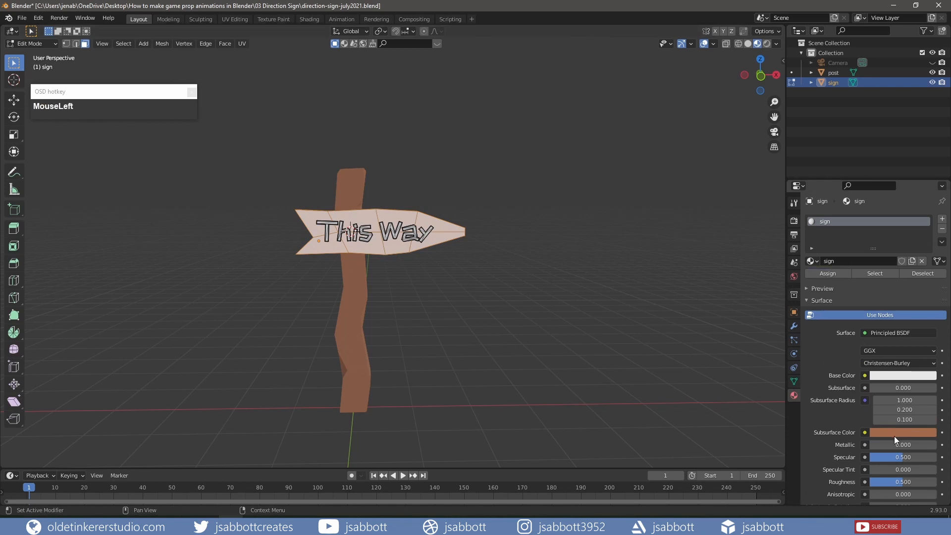
left_click(903, 376)
left_click_drag(926, 321, 928, 309)
key("Tab")
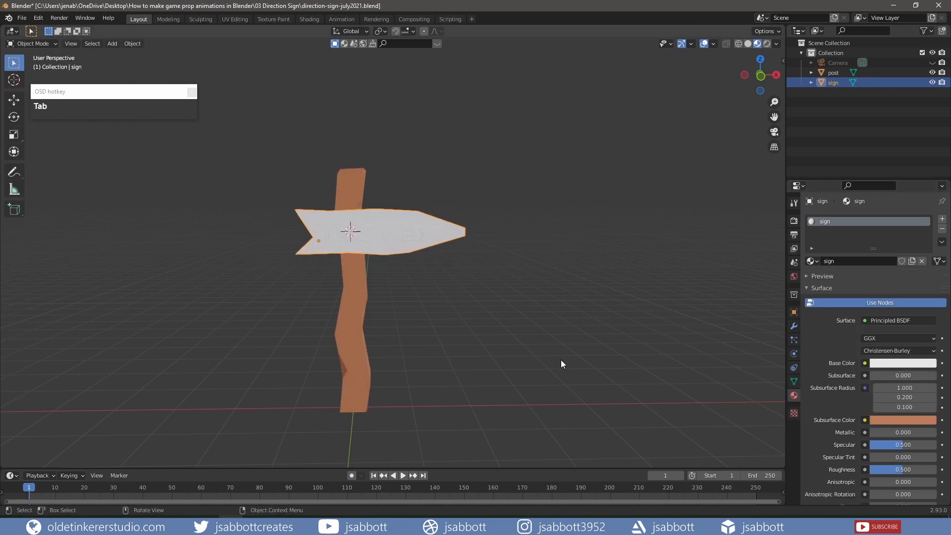
key("Tab")
key("Tab")
left_click(443, 236)
Step: Set the sign material's subsurface color to hex ffffff
left_click(903, 363)
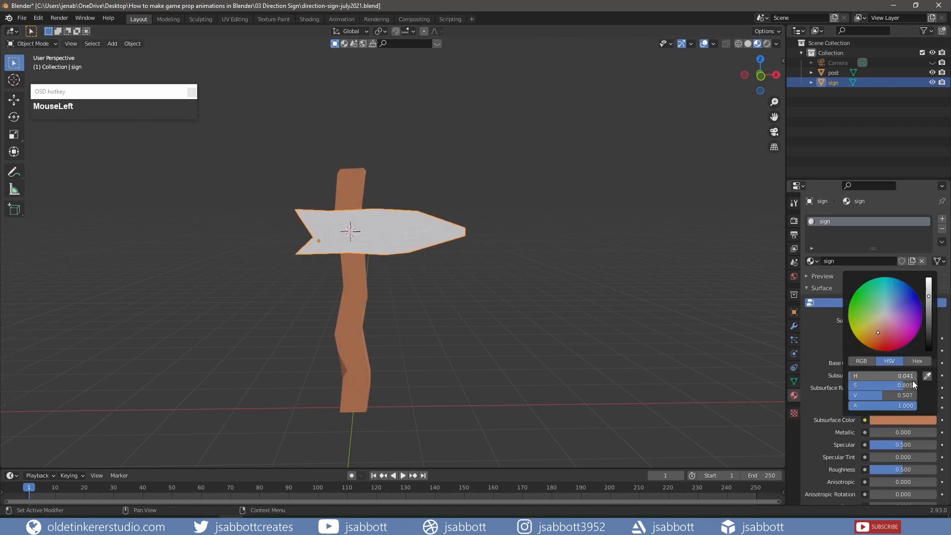
left_click(917, 362)
left_click(902, 376)
key("ctrl+a")
type("ffffff")
key("Return")
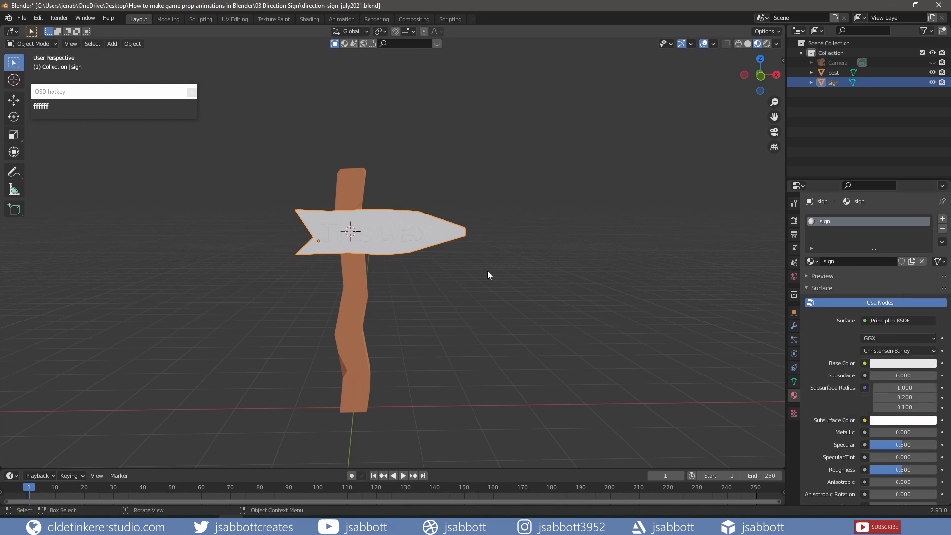
Step: Set the sign material's roughness to 1.000 and its base color to a lighter shade of the brown sampled from the post
left_click(359, 293)
left_click(449, 232)
left_click_drag(903, 470, 942, 469)
left_click(890, 363)
left_click(928, 320)
left_click(353, 307)
left_click(918, 364)
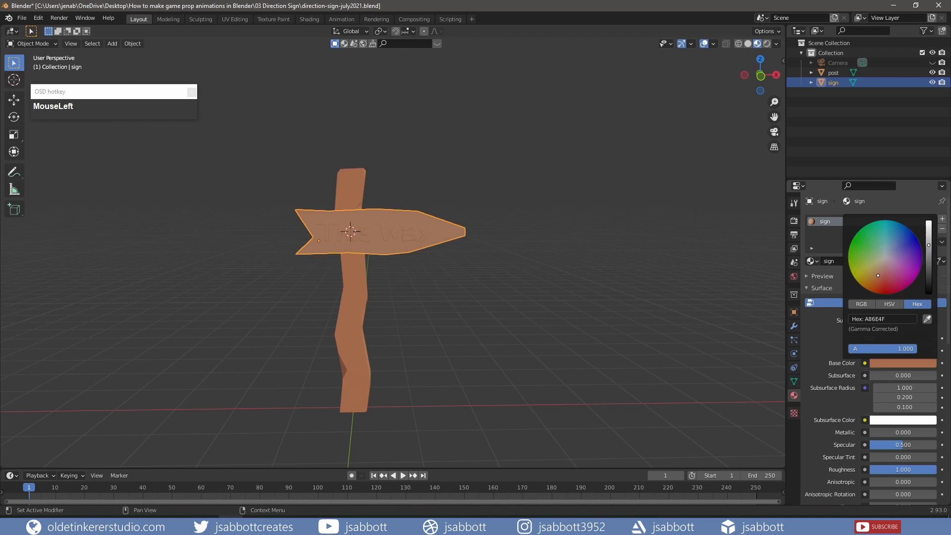
left_click_drag(879, 275, 877, 271)
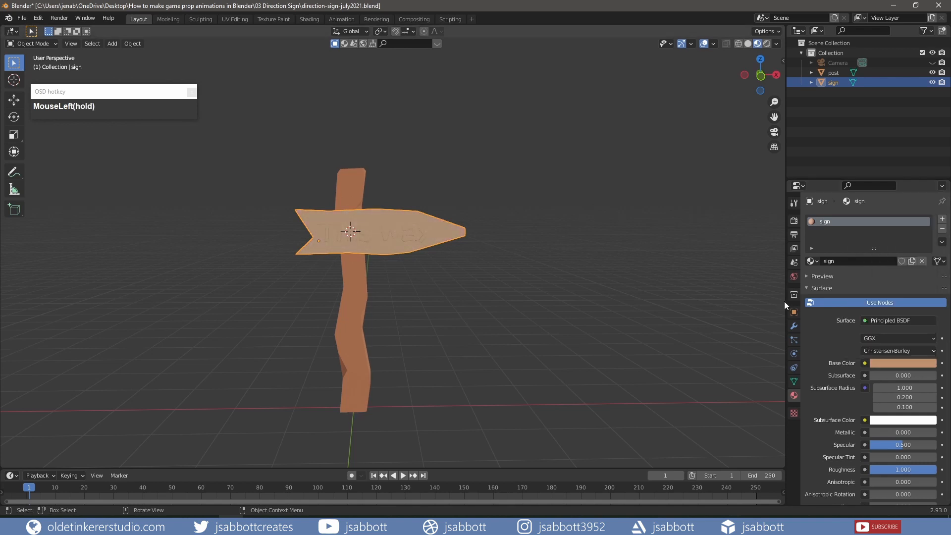
Step: Add a second material slot to the sign with a new material named "test"
left_click(943, 219)
left_click(878, 282)
double_click(877, 282)
type("test")
key("Return")
Step: Try to select the linked faces of every "This Way" letter on the sign mesh
key("Tab")
key("l")
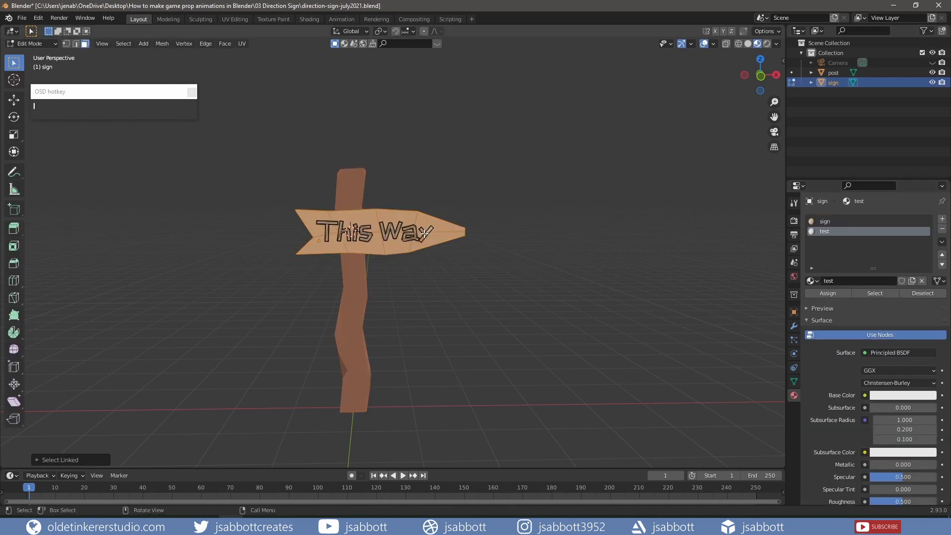
key("l")
key("l")
key("l")
key("l")
key("l")
key("l")
scroll(326, 234, "up", 6)
scroll(326, 235, "down", 3)
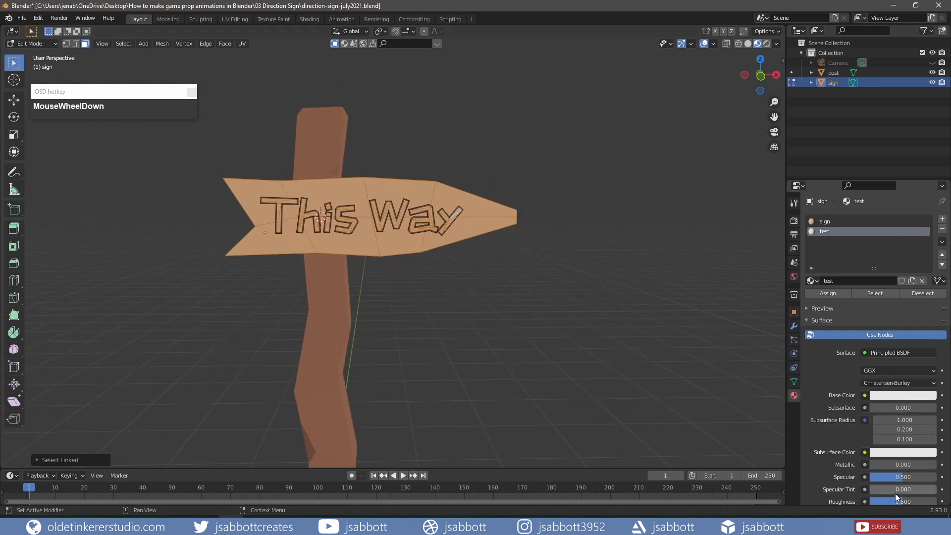
Step: Try setting the "test" material to roughness 1.000 with a slightly darker base color and assigning it to the selected faces
left_click_drag(897, 502, 934, 502)
left_click(893, 397)
left_click_drag(928, 261, 928, 268)
left_click(828, 294)
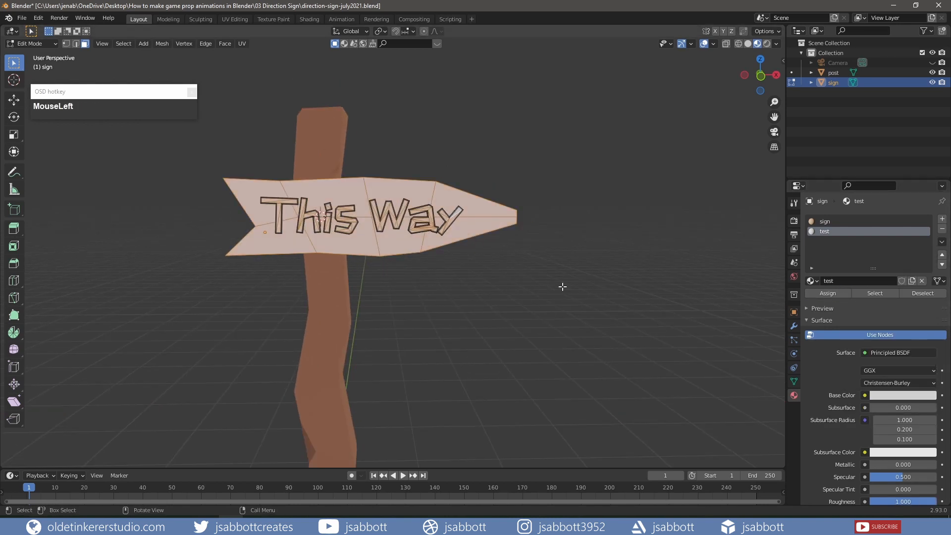
key("Tab")
Step: Undo the "test" material changes and its assignment, and clear the face selection
key("ctrl+z")
key("ctrl+z")
key("alt+a")
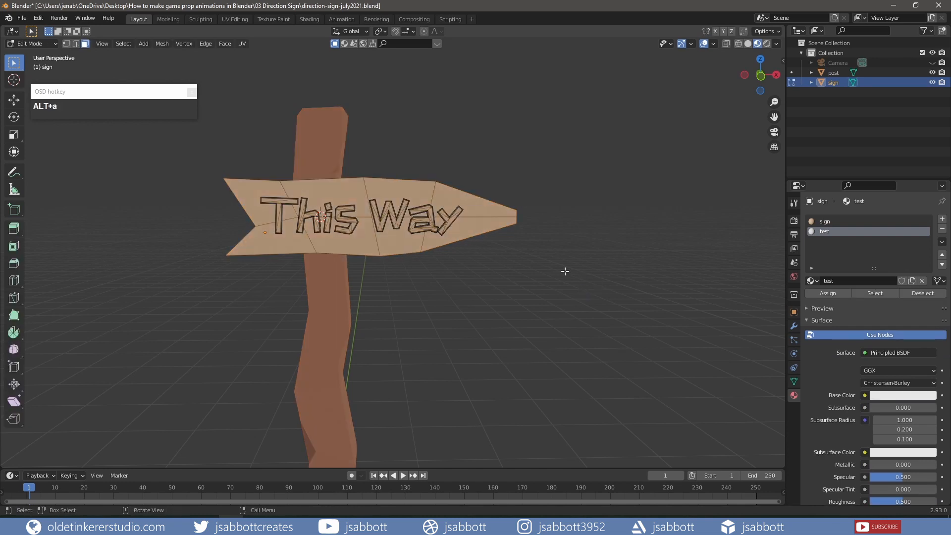
Step: Select only the linked faces of the "This Way" letters, assign them the "test" material and return to Object Mode
key("l")
key("l")
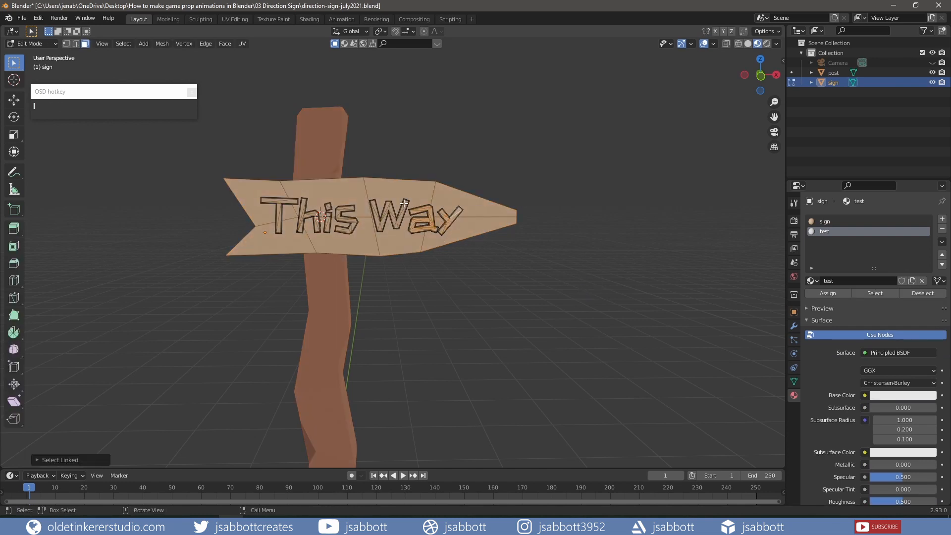
key("l")
key("l")
key("l")
key("l")
key("l")
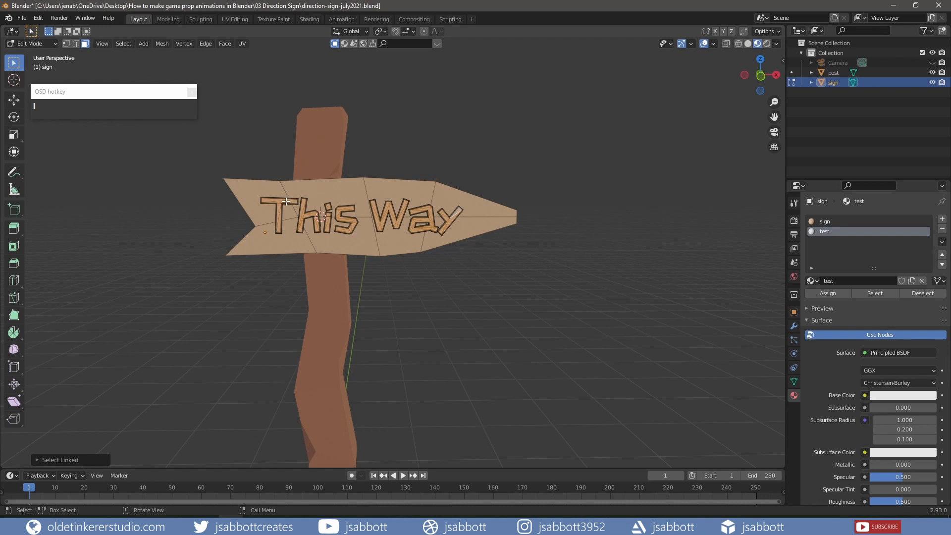
left_click(828, 293)
key("Tab")
left_click(604, 293)
scroll(579, 271, "down", 4)
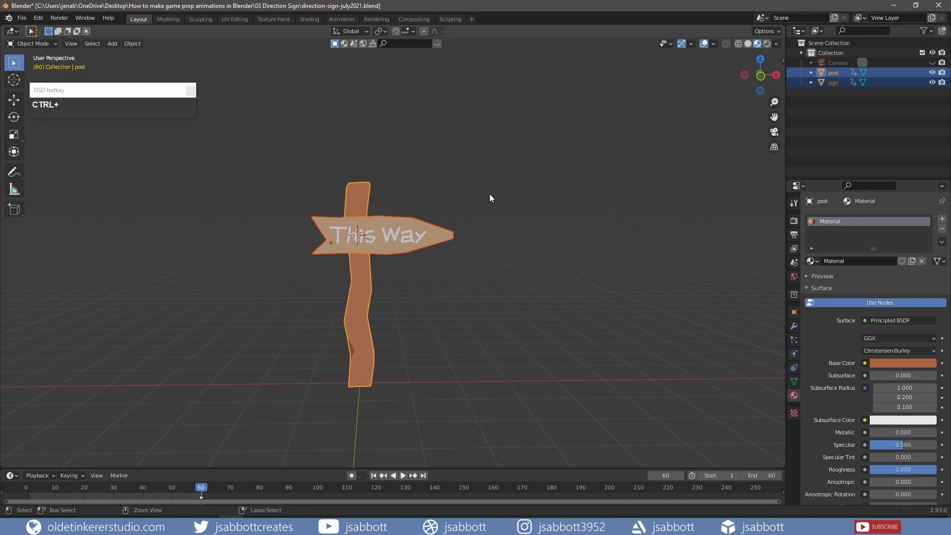
Step: Join the sign and the post into a single object
key("ctrl+j")
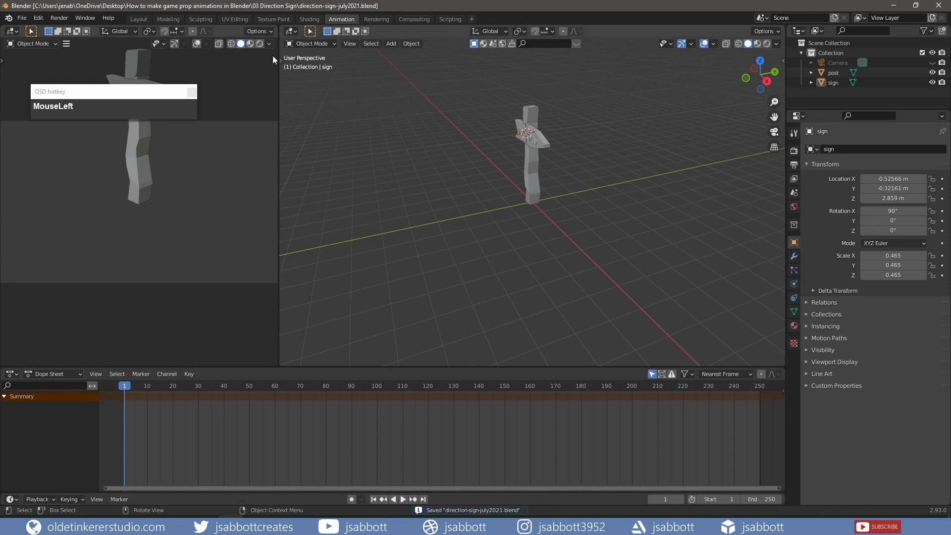
Step: Show the Animation workspace's camera view in Material Preview, and unhide and select the camera
left_click(250, 43)
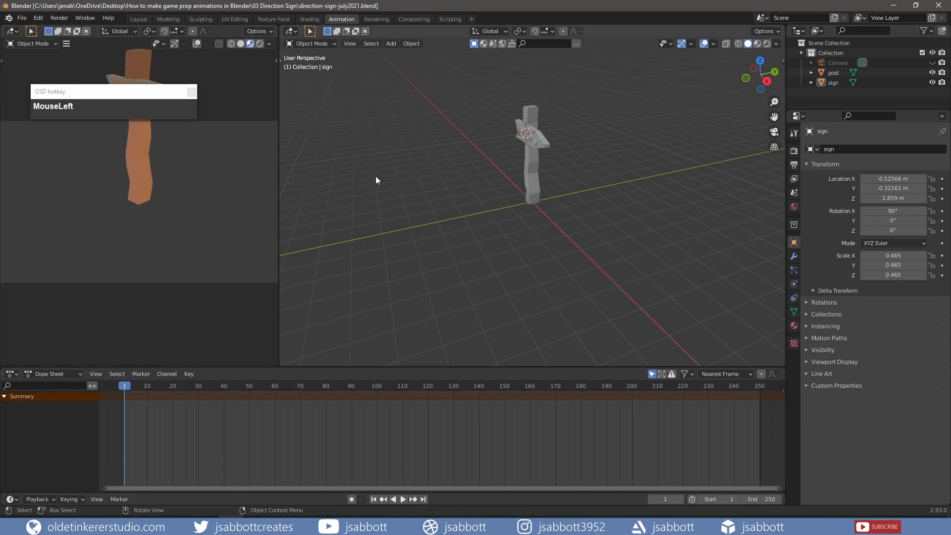
left_click(933, 63)
left_click(860, 63)
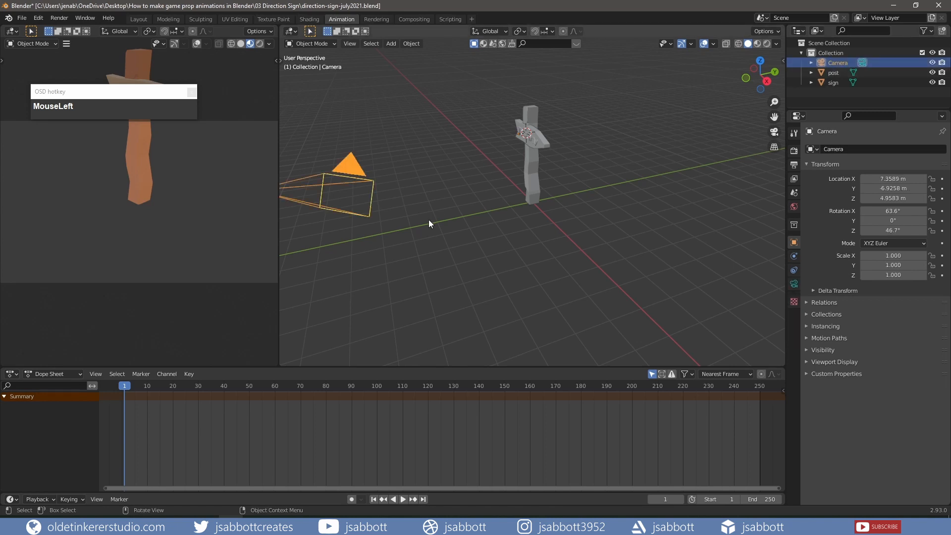
Step: Clear the camera's location and rotation and rotate it 90° about X
key("alt+g")
key("alt+r")
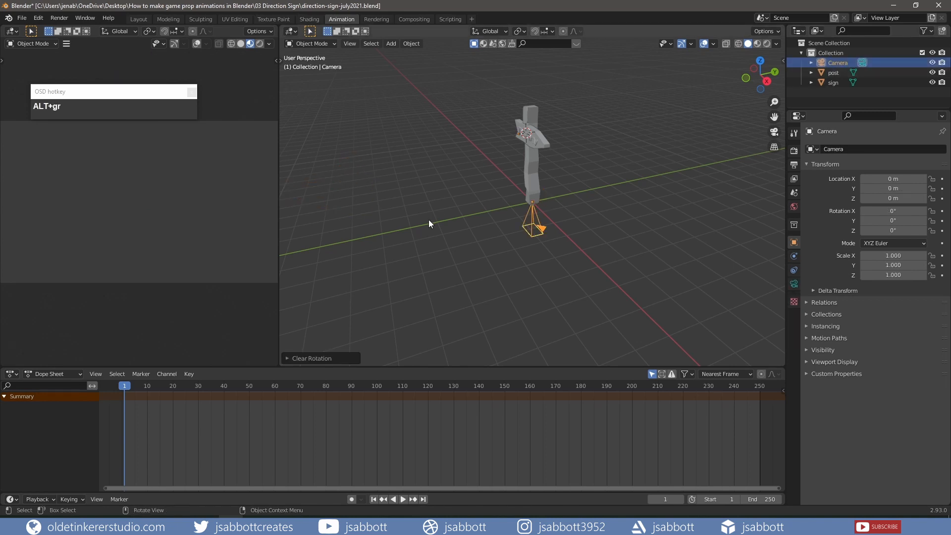
type("rx90")
key("Return")
Step: Move the camera to about -13.9 m on Y and 2 m on Z to frame the whole direction sign
key("g")
key("y")
key("KP_1")
key("g")
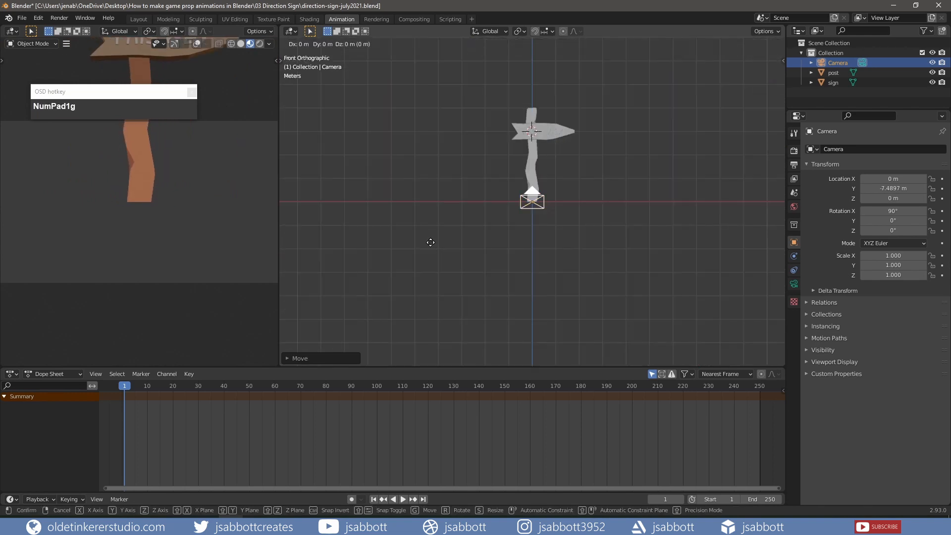
key("z")
left_click(586, 234)
key("KP_3")
key("g")
key("y")
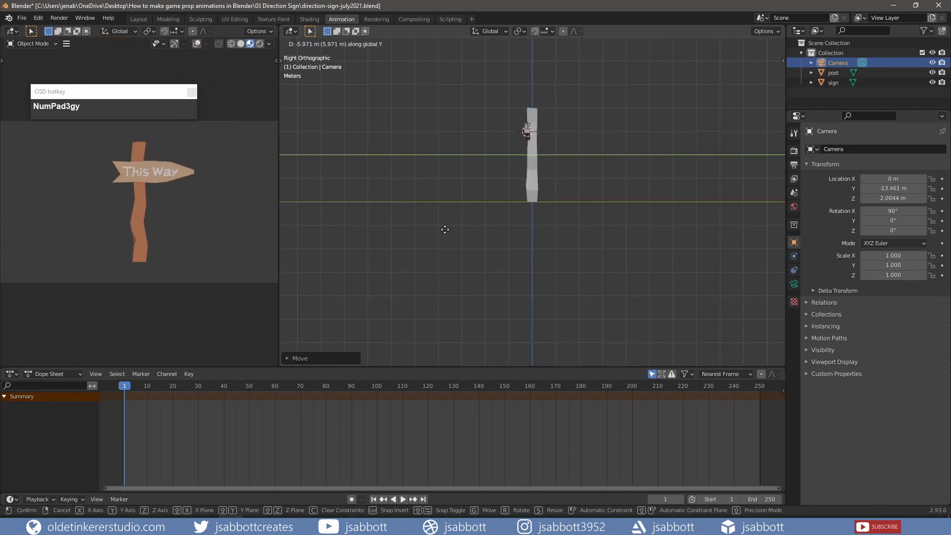
left_click(533, 251)
Step: Hide the camera and frame the direction sign in the front view
key("KP_1")
left_click(932, 63)
middle_click_drag(639, 155, 531, 217, "shift")
scroll(531, 217, "up", 5)
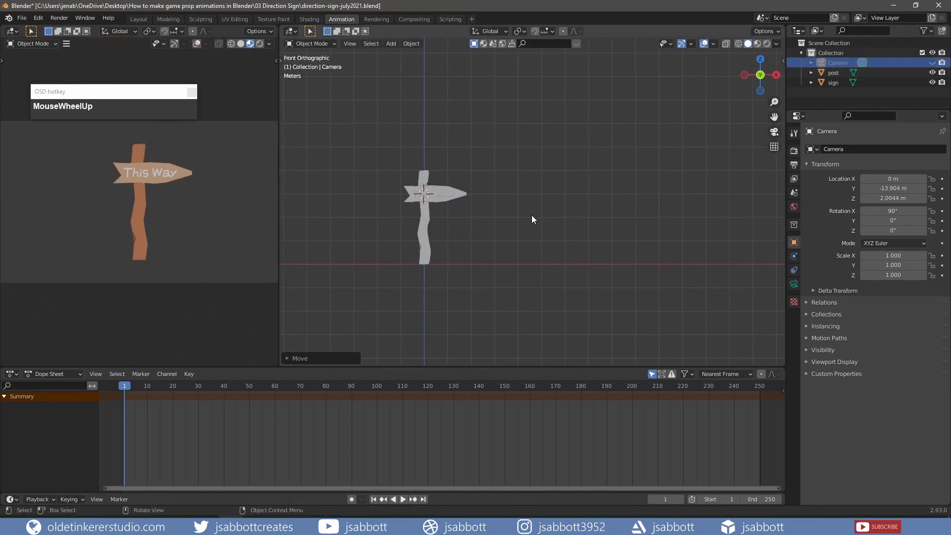
middle_click_drag(415, 227, 547, 203, "shift")
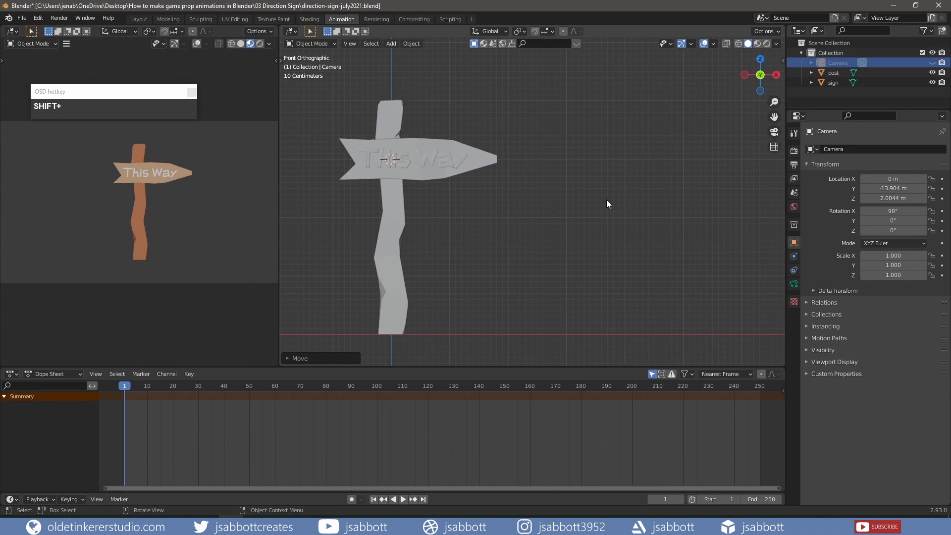
Step: Set the scene's frame rate to 30 fps and its end frame to 60
left_click(793, 166)
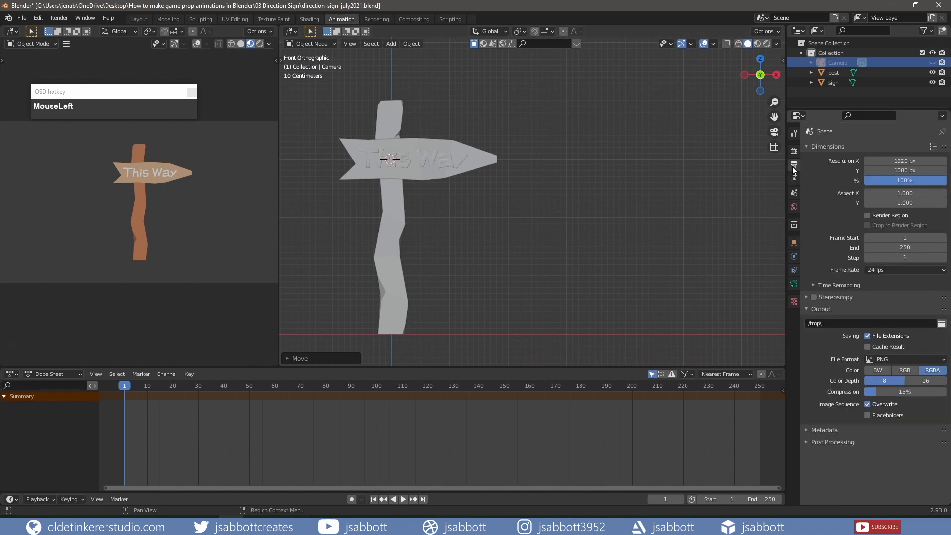
left_click(904, 270)
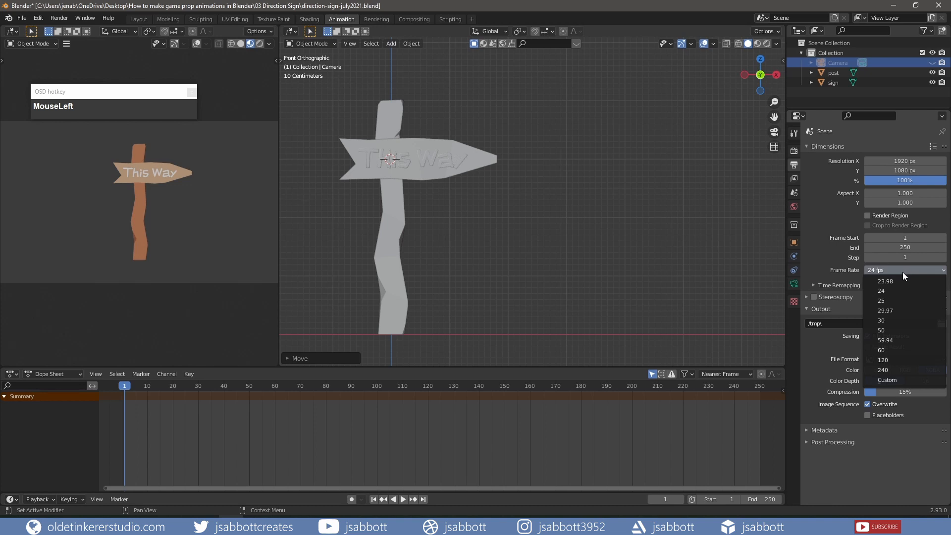
left_click(885, 320)
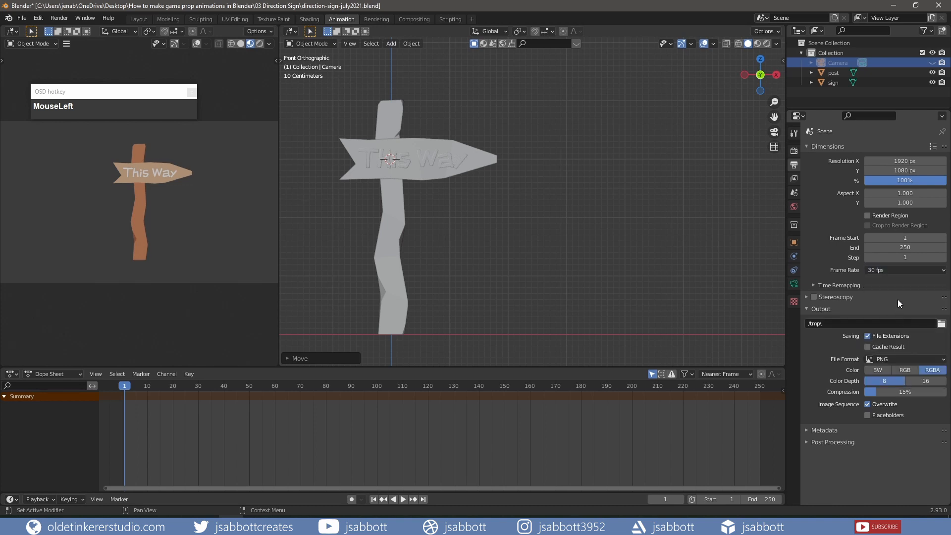
left_click(907, 247)
type("60")
key("Return")
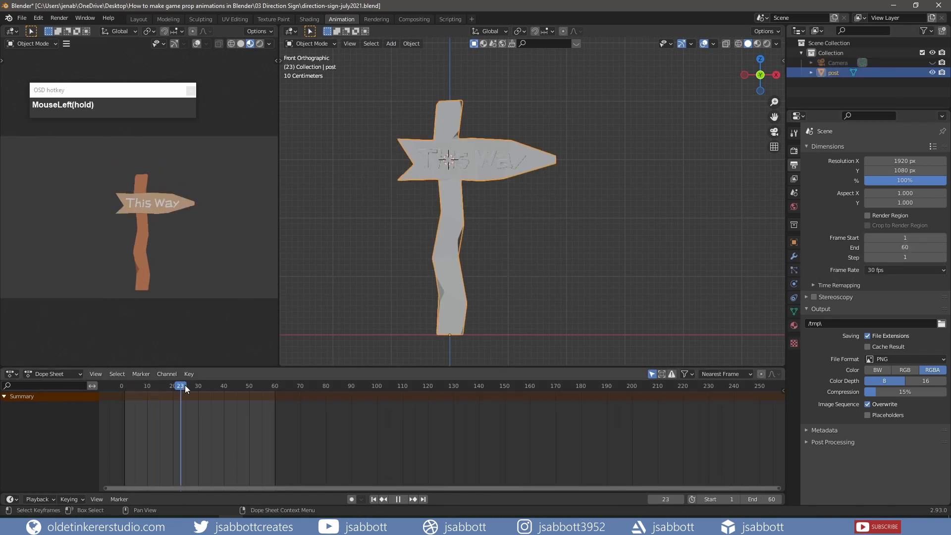
Step: Insert a scale keyframe for the direction sign at frame 30
left_click_drag(182, 385, 198, 385)
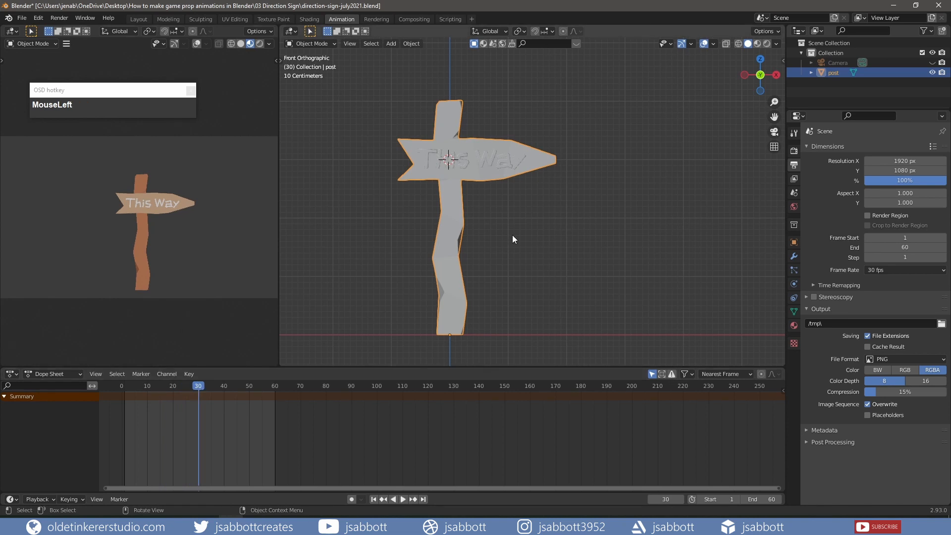
key("i")
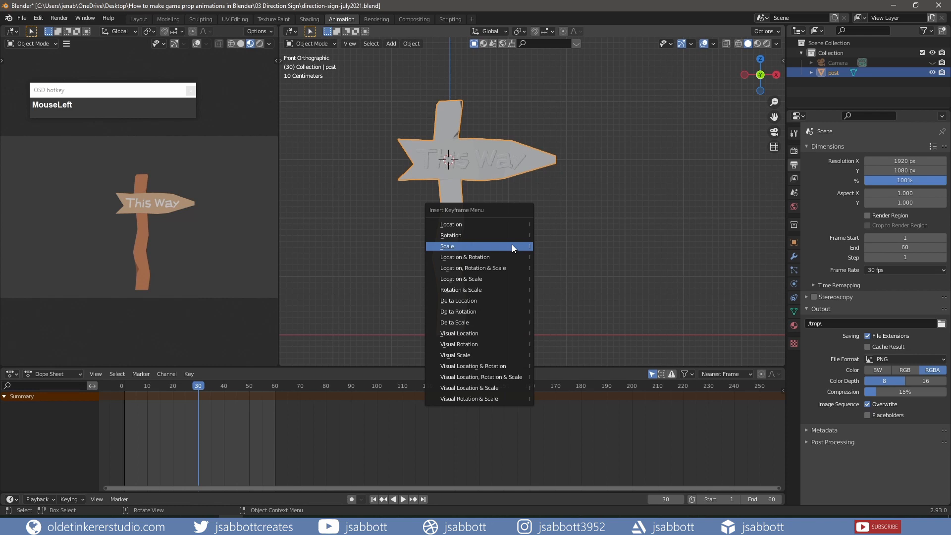
left_click(512, 246)
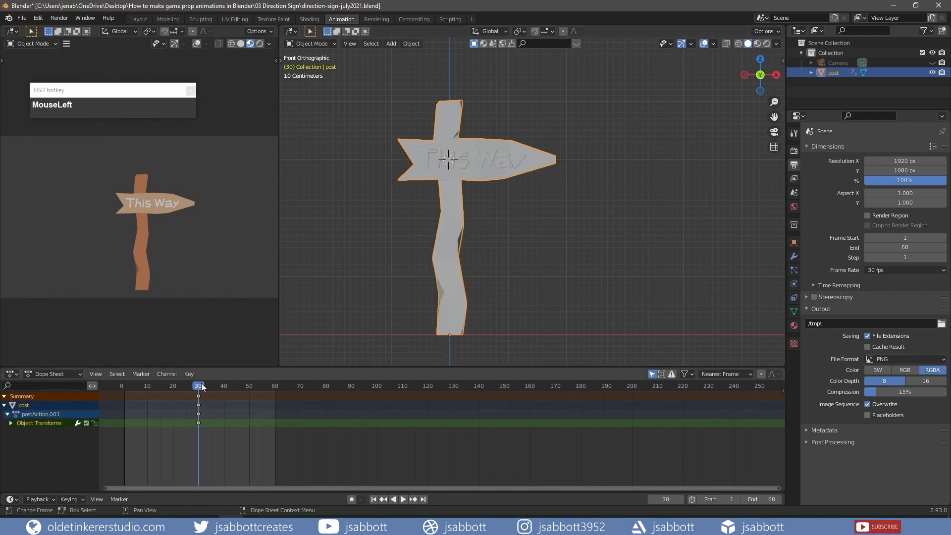
Step: Scale the direction sign to 0 at frame 1 and insert a scale keyframe there
left_click_drag(201, 387, 125, 396)
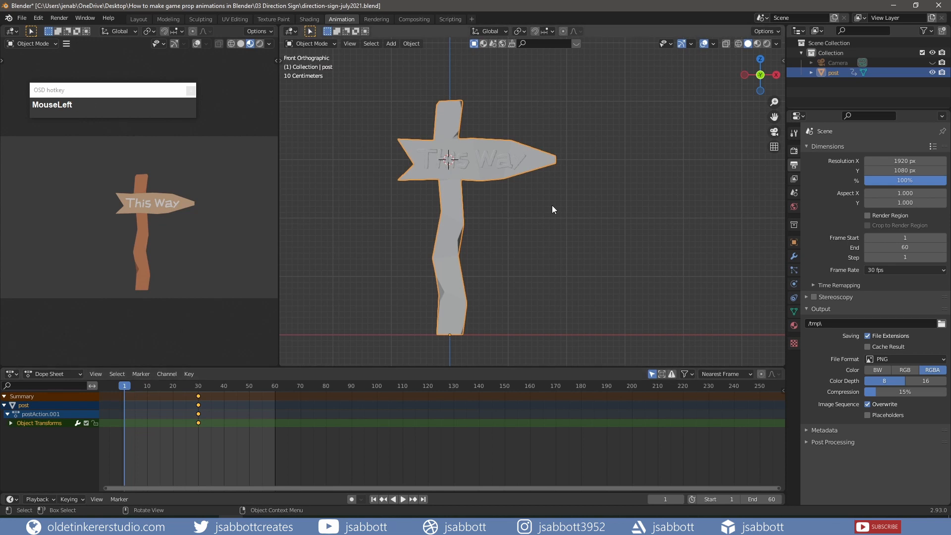
key("s")
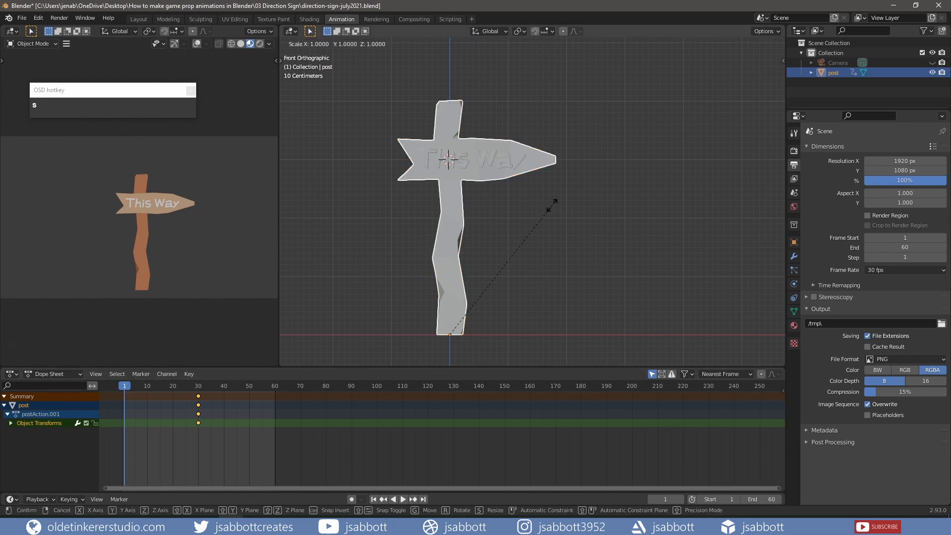
key("KP_0")
key("Return")
key("i")
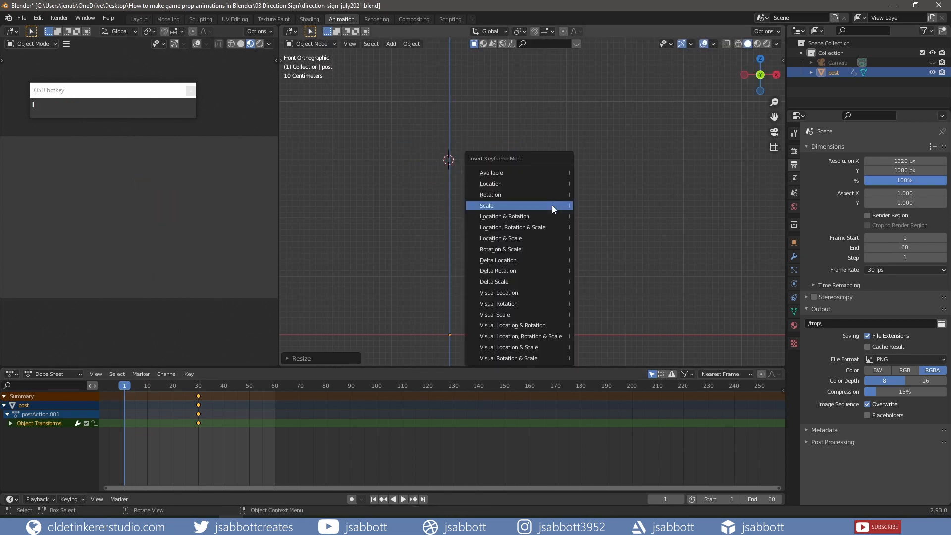
left_click(552, 205)
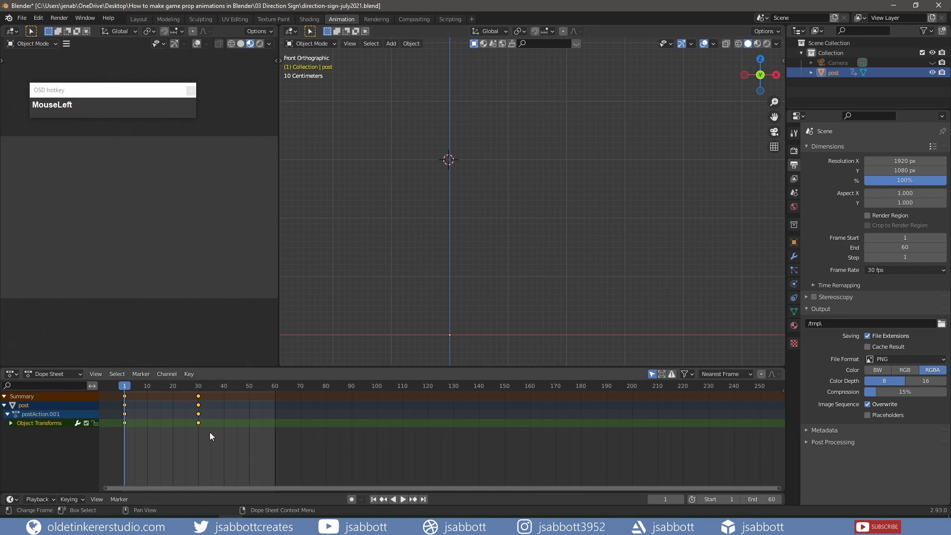
Step: Copy the sign's frame 30 scale keyframe and paste it at frame 28
left_click_drag(209, 433, 191, 394)
key("ctrl+c")
left_click_drag(128, 388, 193, 389)
key("ctrl+v")
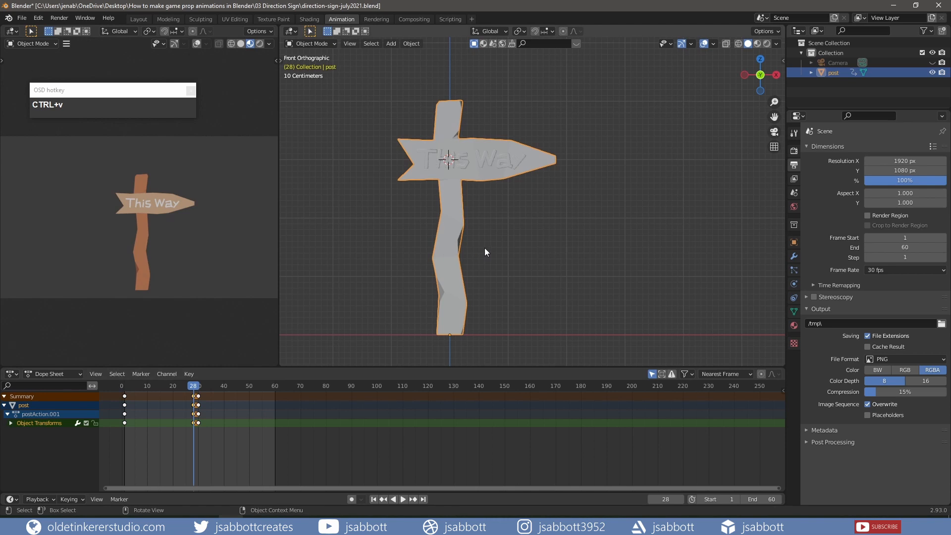
Step: Scale the sign by 1.2 at frame 28, keyframe its scale, and play the animation from the first frame
key("s")
key("KP_1")
key("KP_Decimal")
key("KP_2")
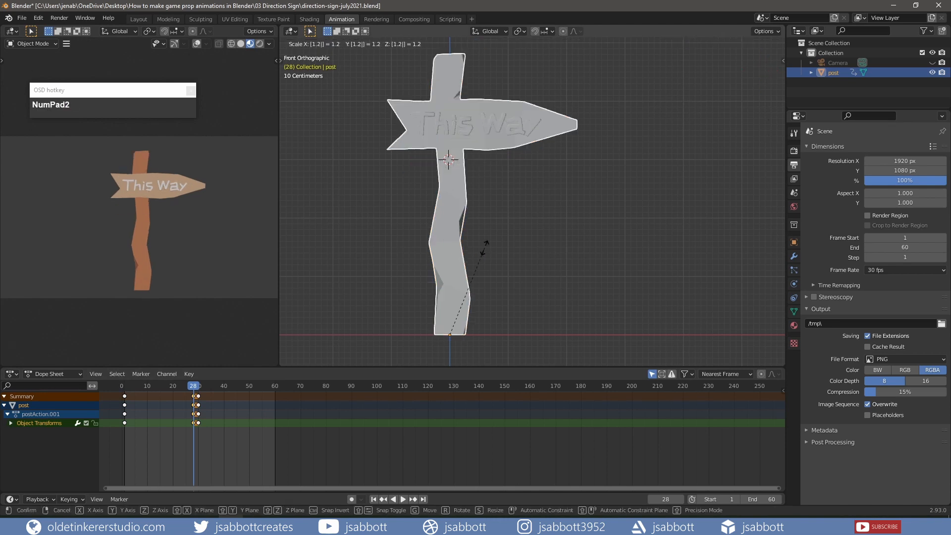
left_click(484, 251)
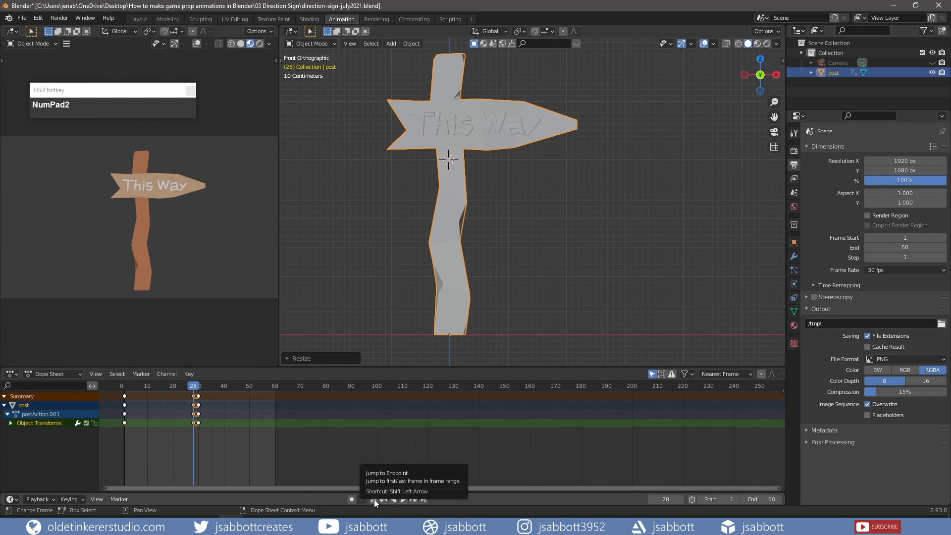
key("i")
left_click(508, 299)
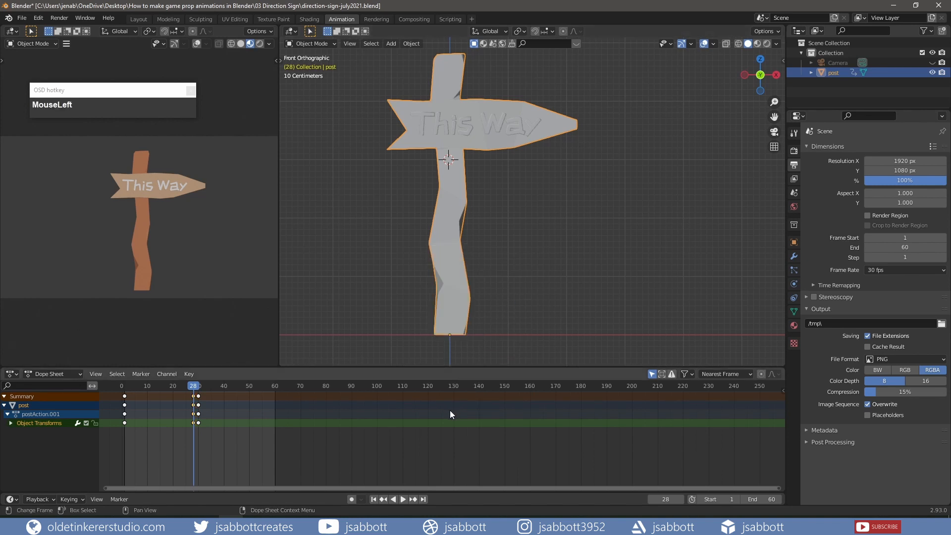
left_click(373, 499)
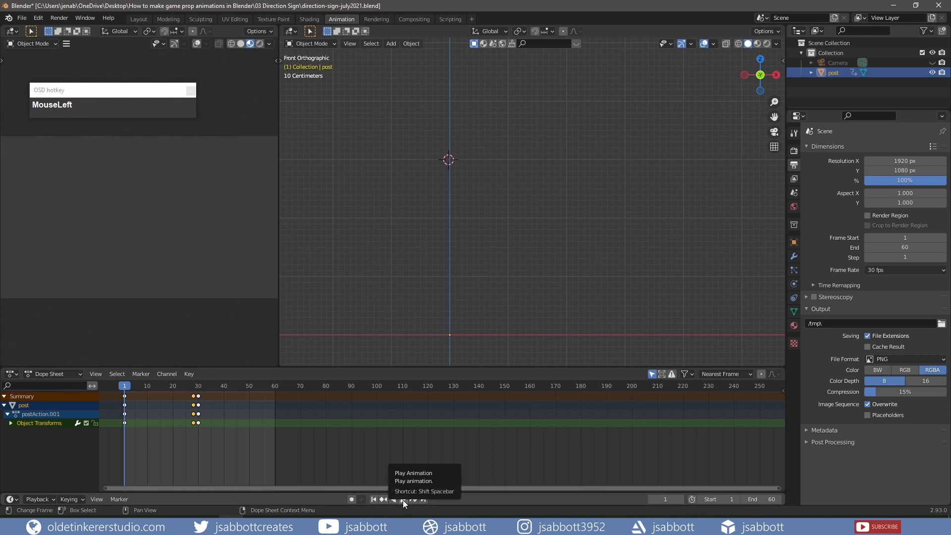
left_click(403, 499)
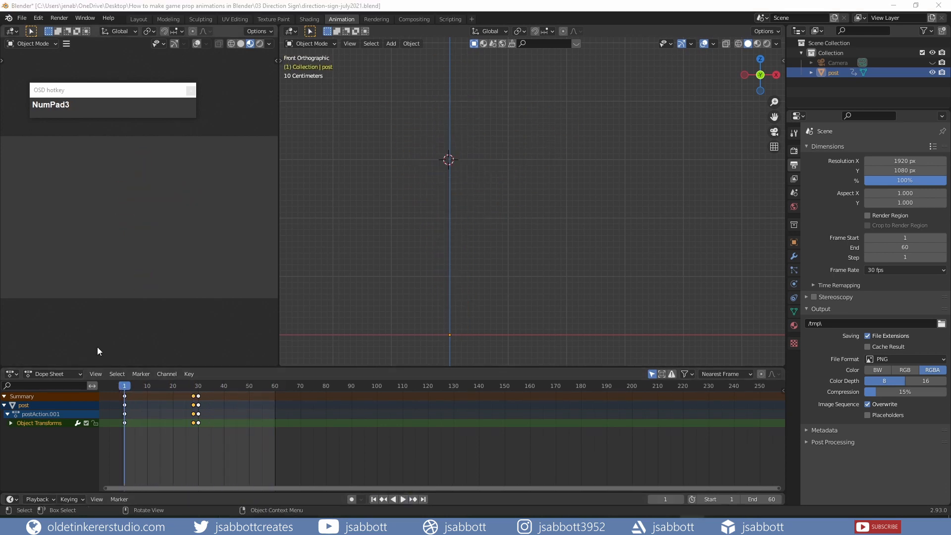
Step: Insert a rotation keyframe for the direction sign at frame 30
left_click_drag(127, 385, 198, 390)
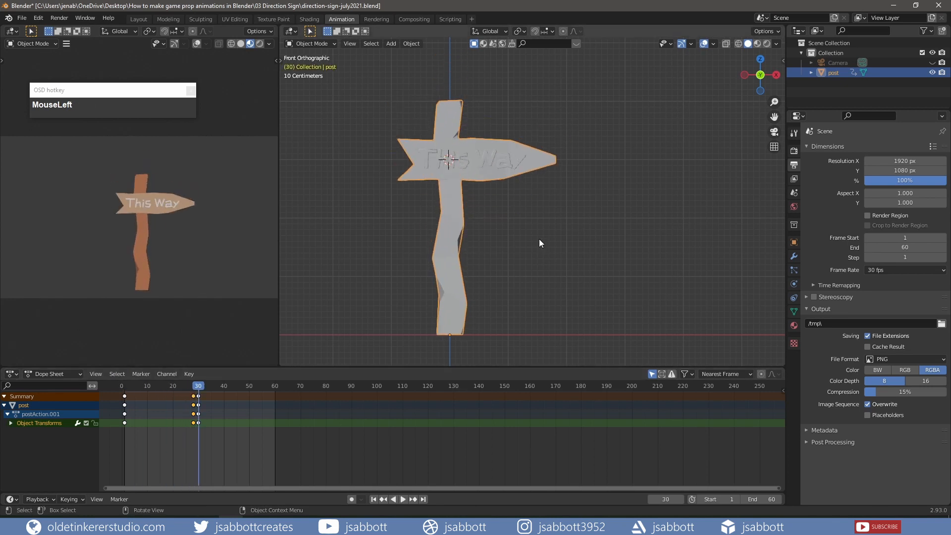
key("i")
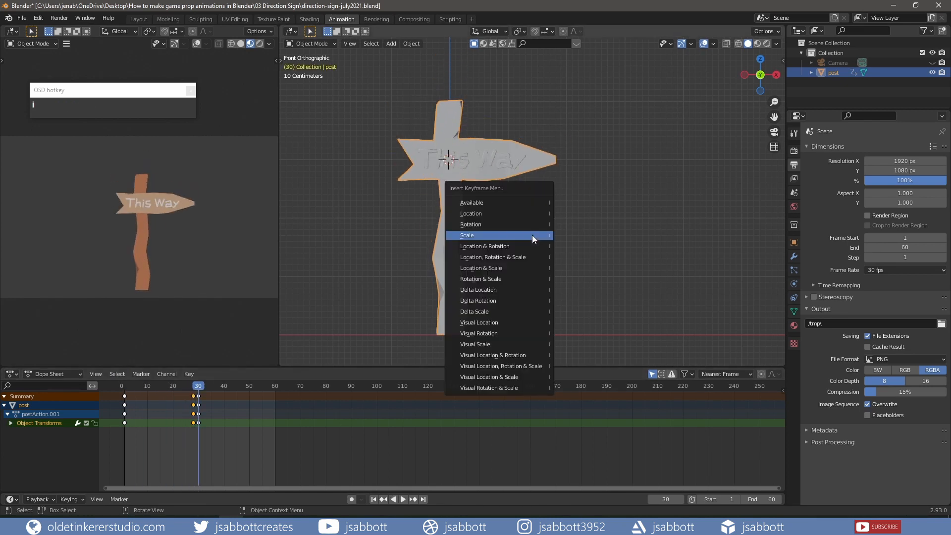
left_click(528, 225)
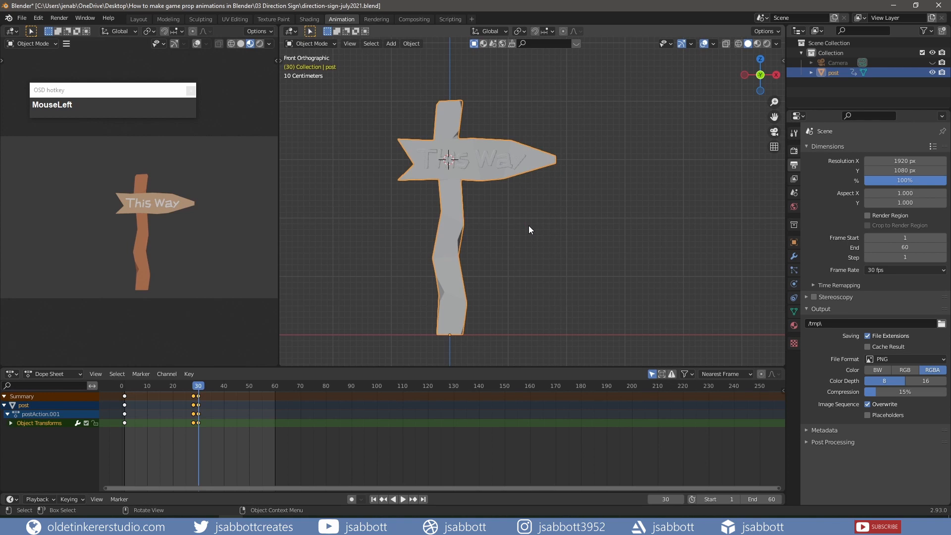
Step: Rotate the direction sign 360° about global Z at frame 60 and insert a rotation keyframe
left_click_drag(200, 388, 274, 387)
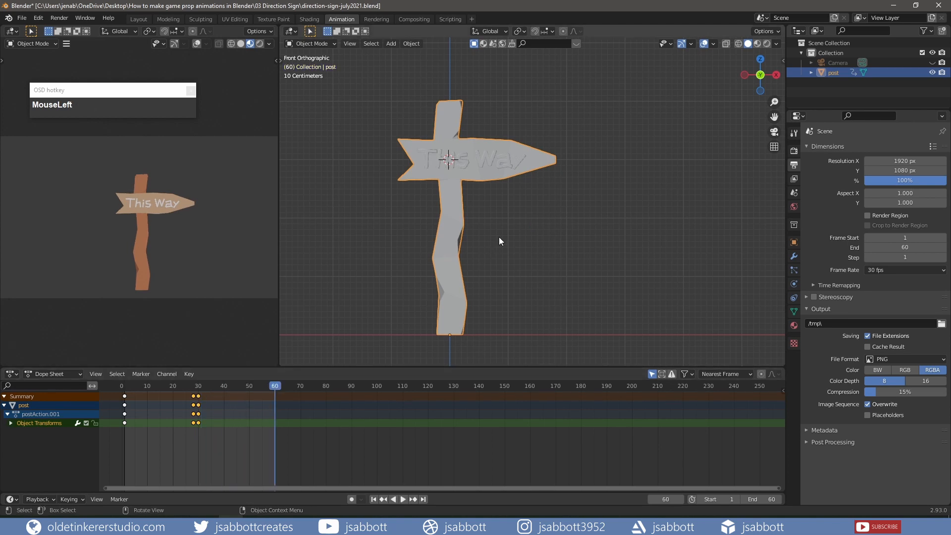
key("r")
key("z")
key("KP_0")
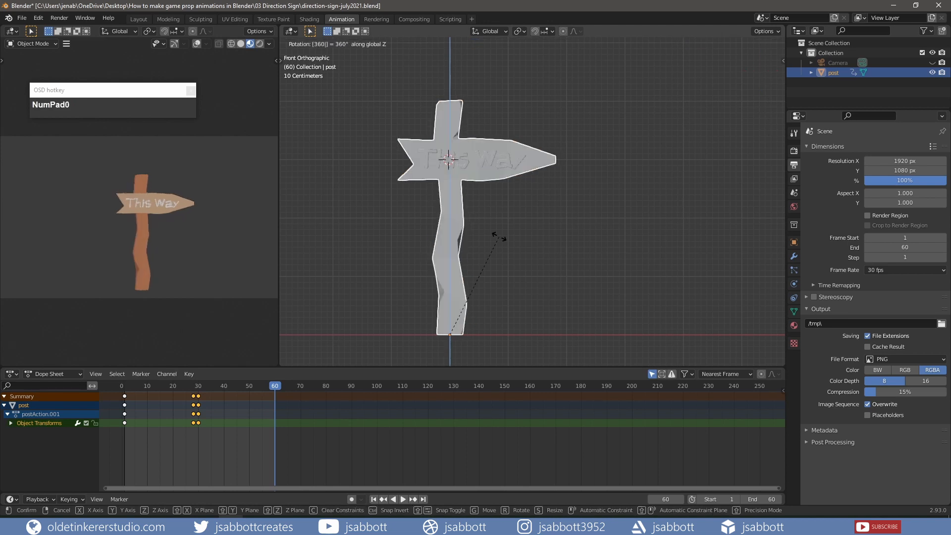
left_click(500, 237)
key("i")
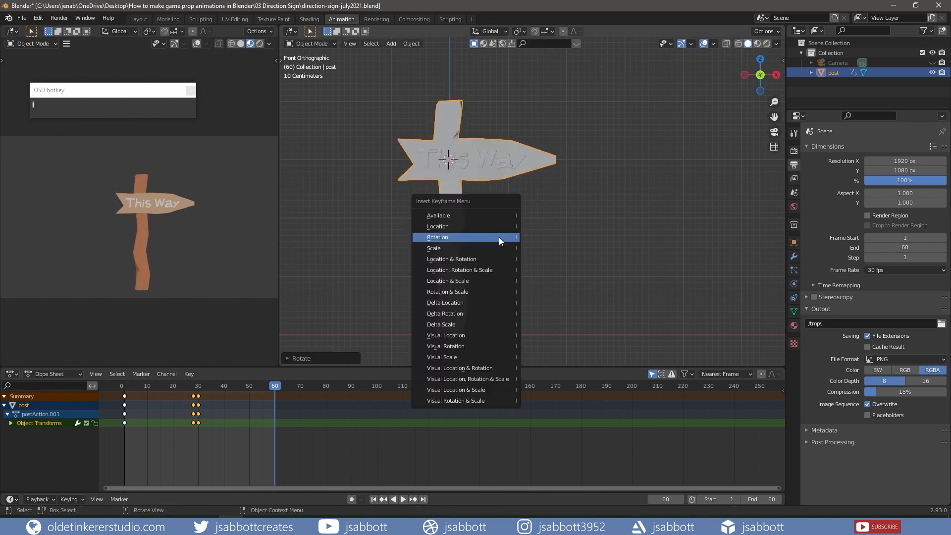
left_click(500, 237)
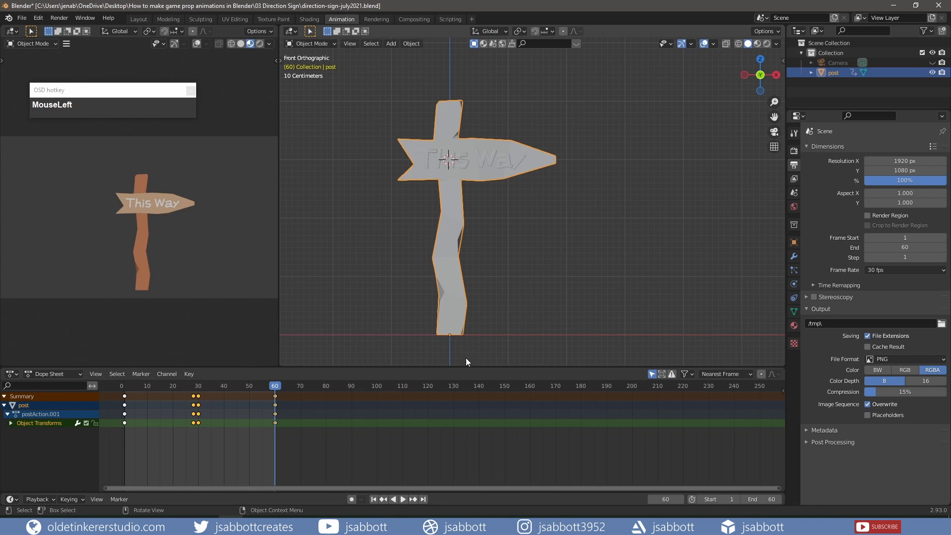
Step: Play the sign's scale and rotation animation from the first frame, and stop it after checking the motion
left_click(373, 499)
left_click(402, 498)
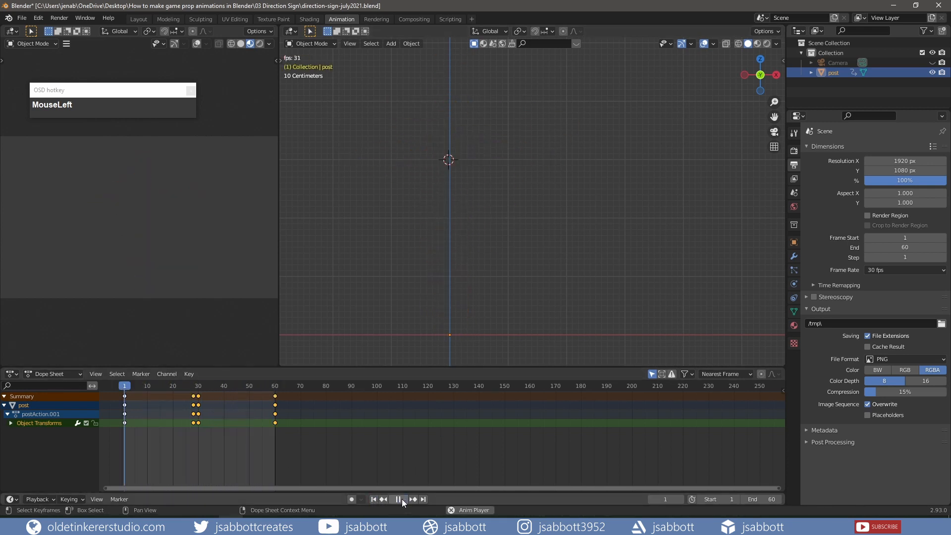
left_click(402, 499)
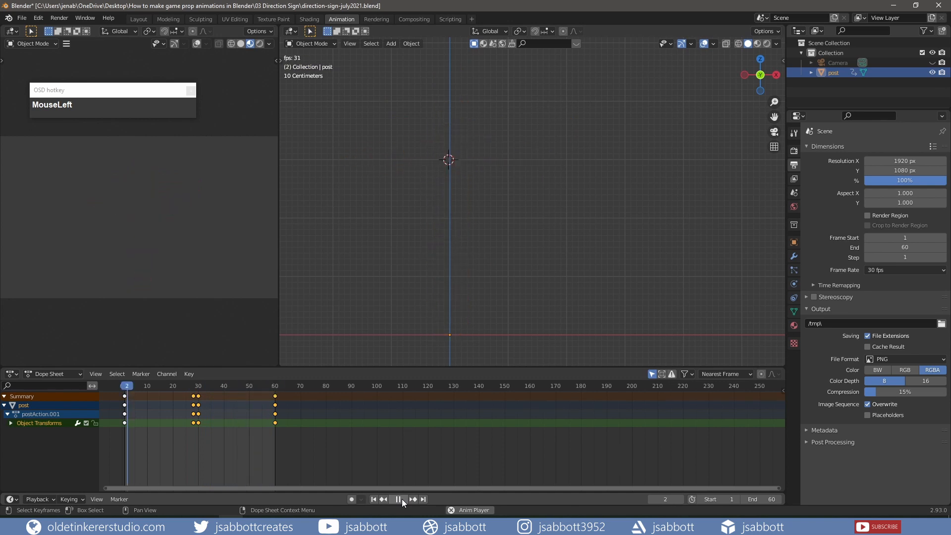
Step: Save the direction sign file and open the list of export formats
left_click(22, 18)
left_click(22, 84)
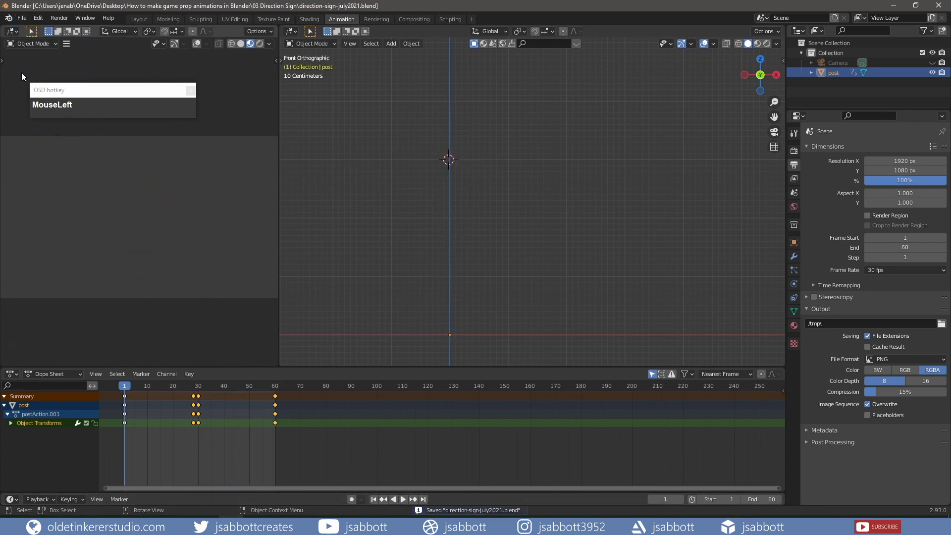
left_click(20, 18)
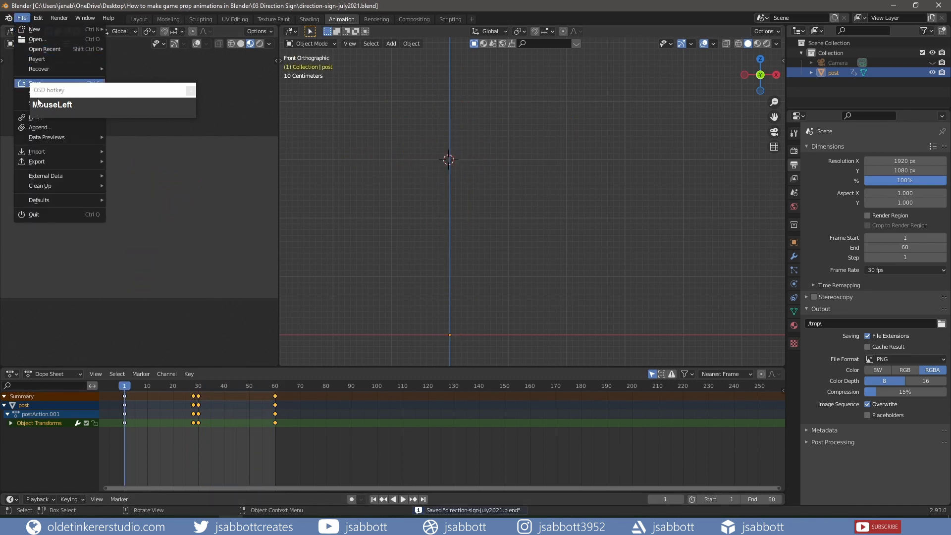
mouse_move(50, 161)
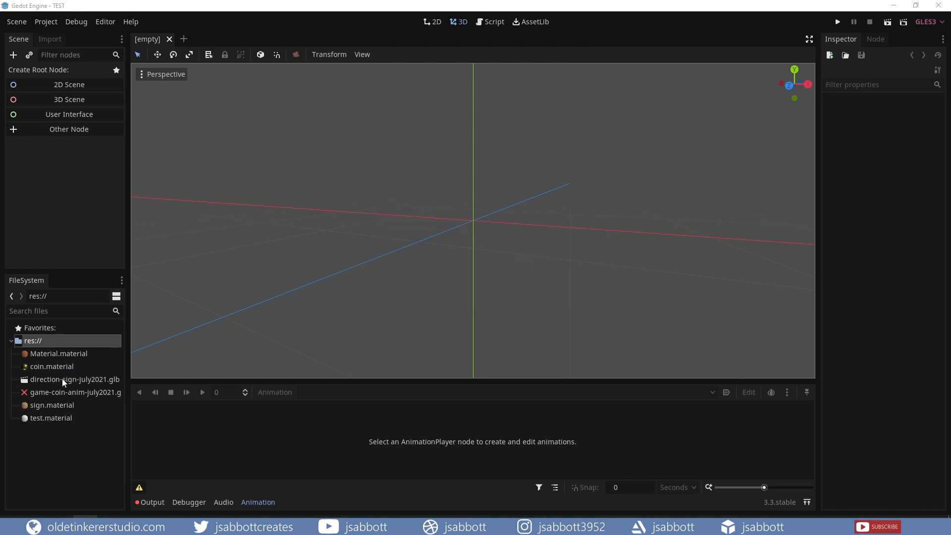
Step: Switch to Godot, open direction-sign-july2021.glb as a new inherited scene, and play its animation from the AnimationPlayer node
double_click(62, 378)
left_click(403, 278)
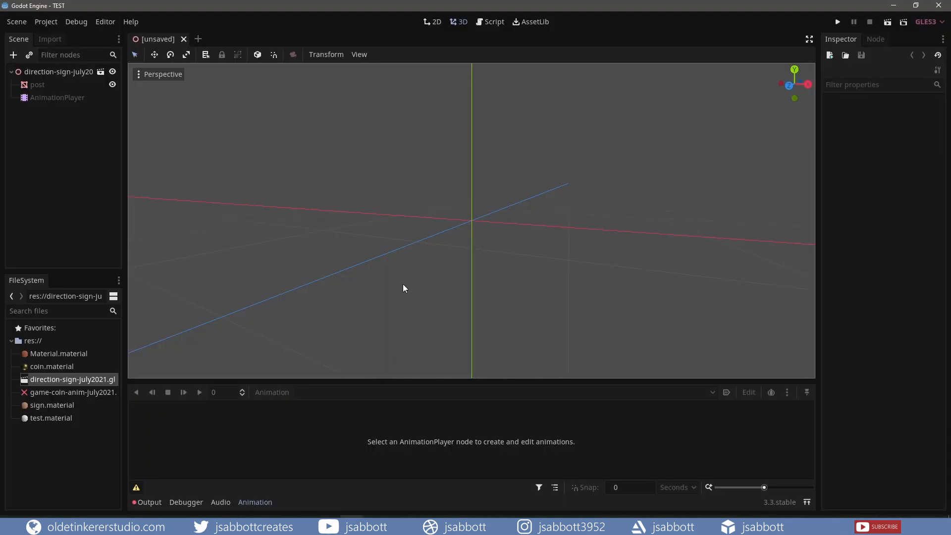
scroll(483, 247, "down", 3)
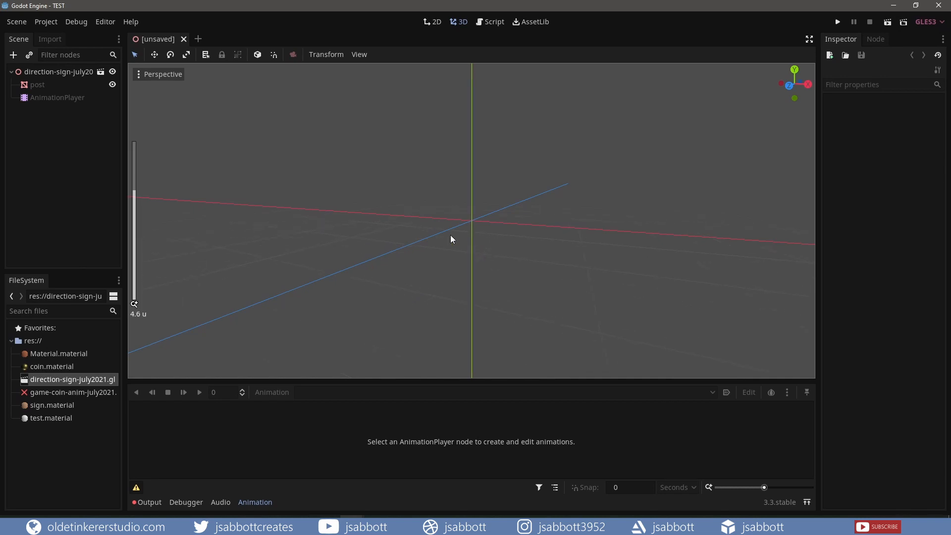
left_click(51, 98)
left_click(200, 392)
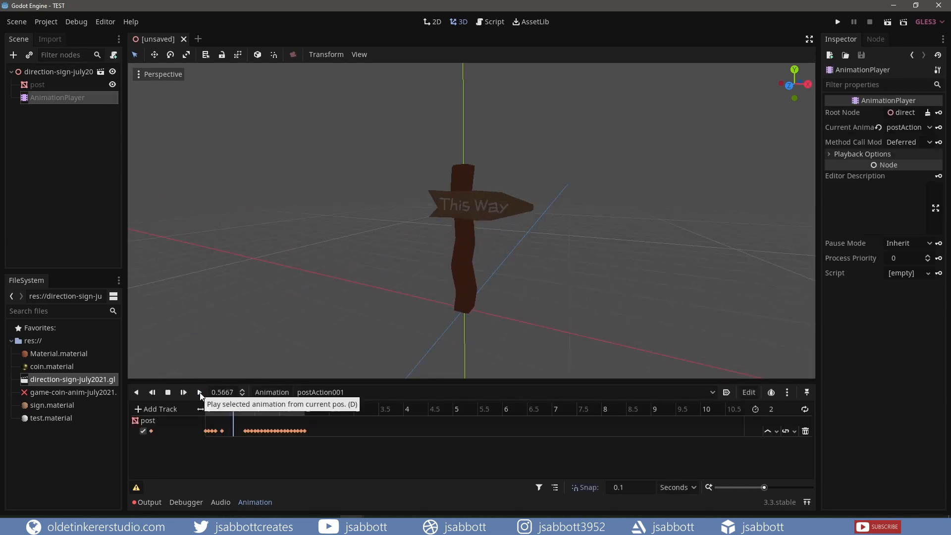